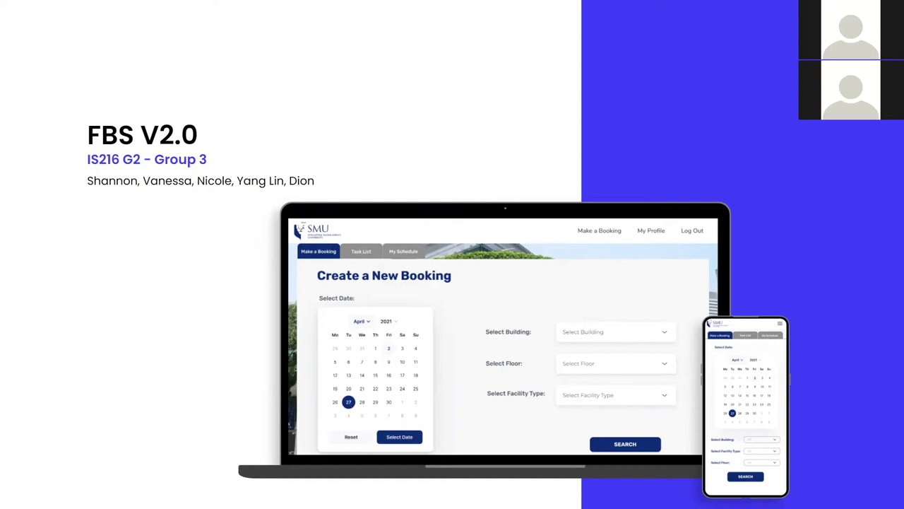
# Advance the presentation from the title slide to the Project Overview slide
pyautogui.press('Right')
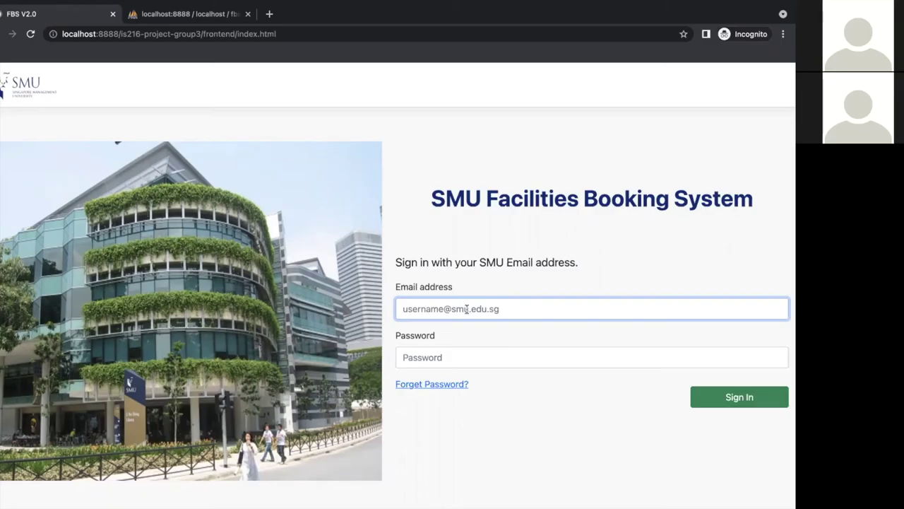
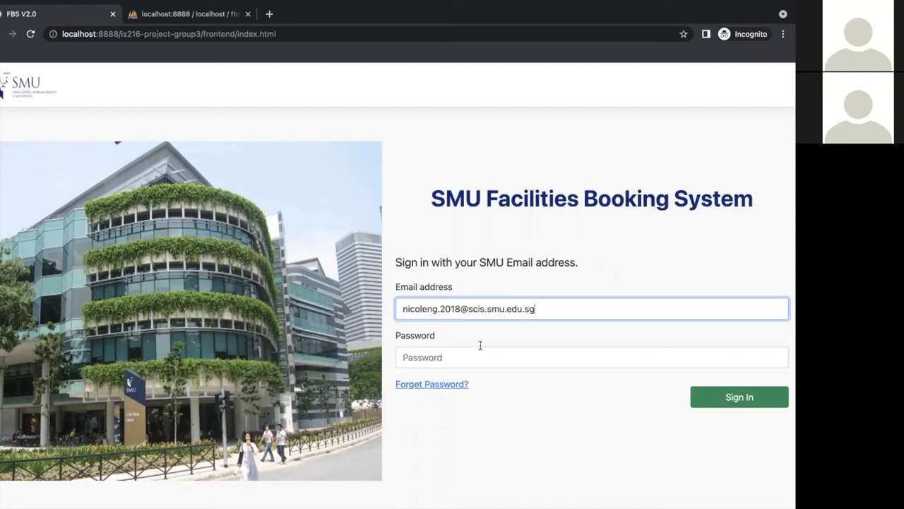
# Sign in with the student's SMU e-mail and password, retyping the password after the first rejection
pyautogui.press('Tab')
pyautogui.write('*******')
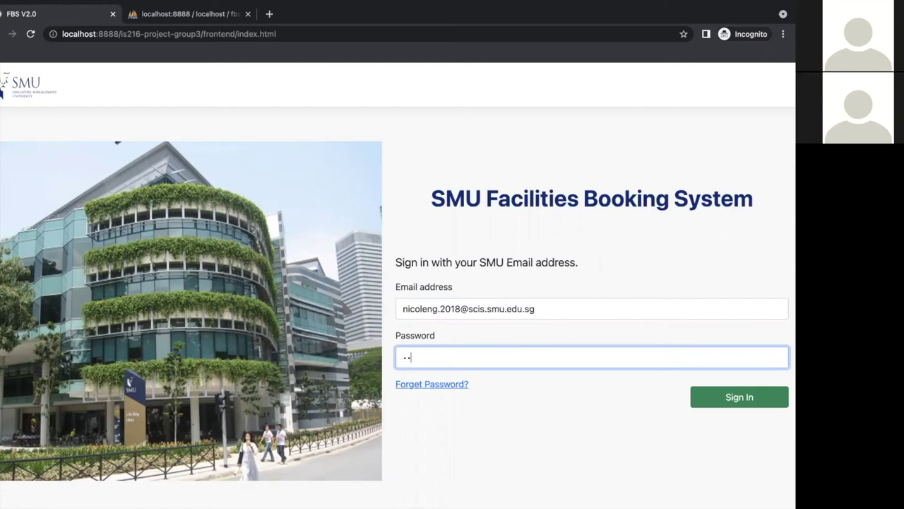
pyautogui.click(707, 395)
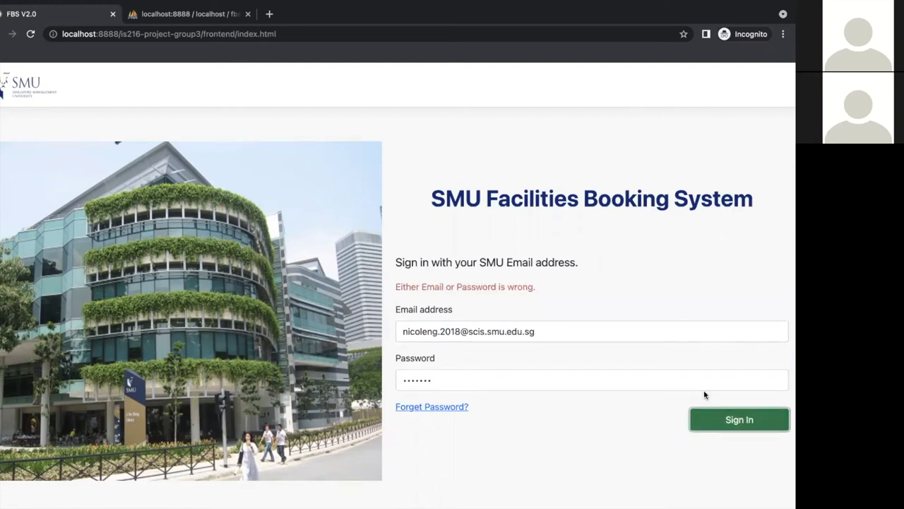
pyautogui.doubleClick(551, 380)
pyautogui.write('********')
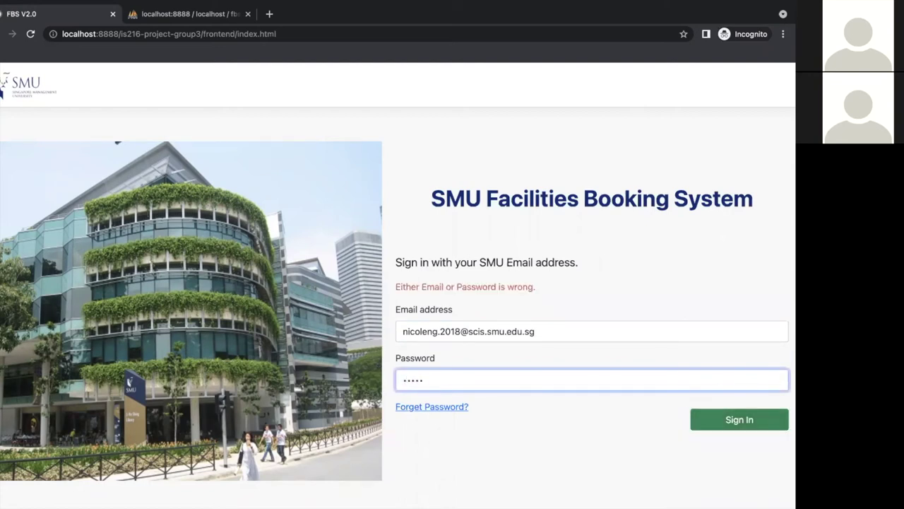
pyautogui.click(717, 421)
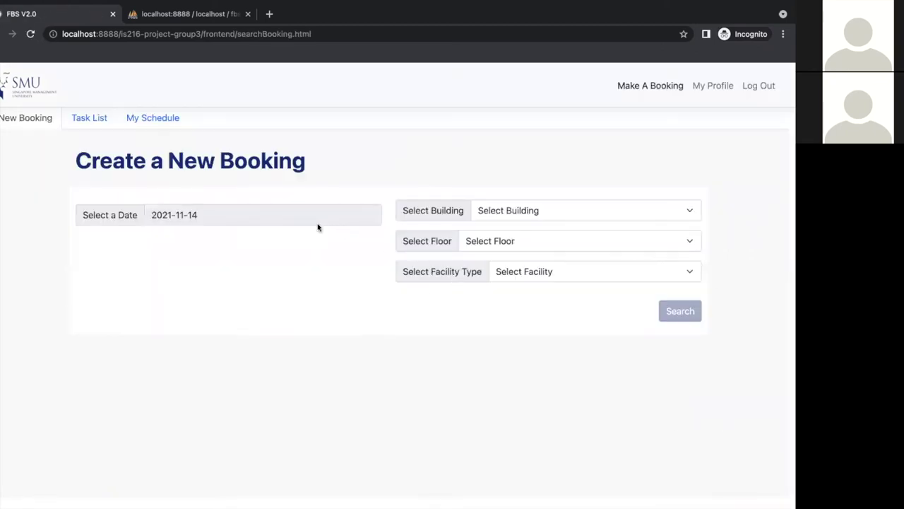
# Find Group Study Rooms on SCIS floor 3 for 23 November 2021
pyautogui.click(316, 223)
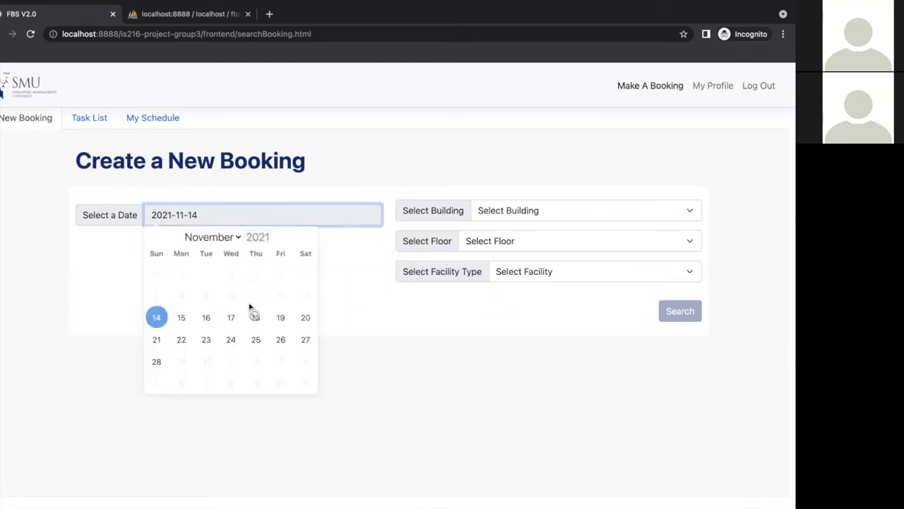
pyautogui.click(205, 347)
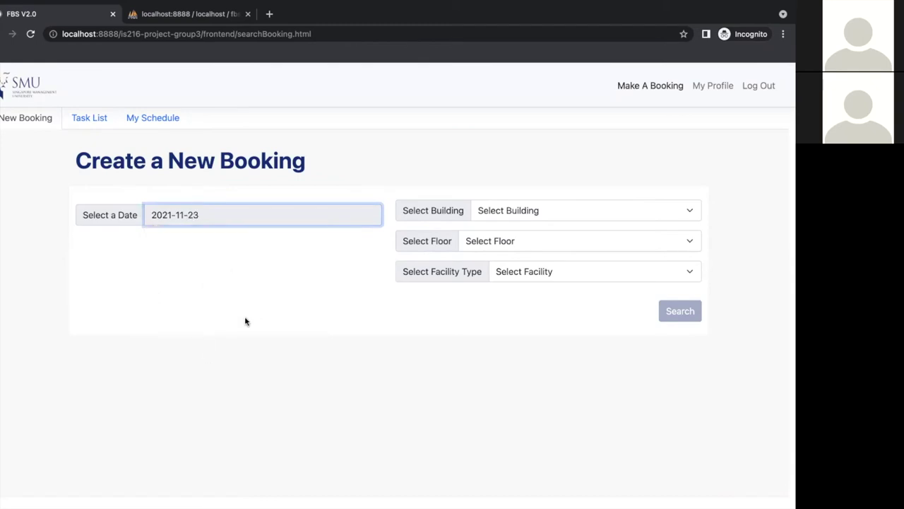
pyautogui.click(502, 211)
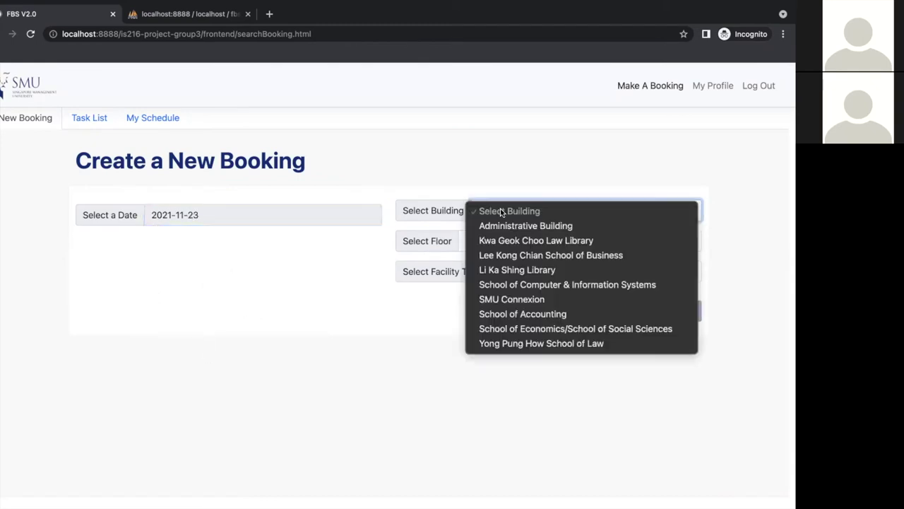
pyautogui.click(530, 284)
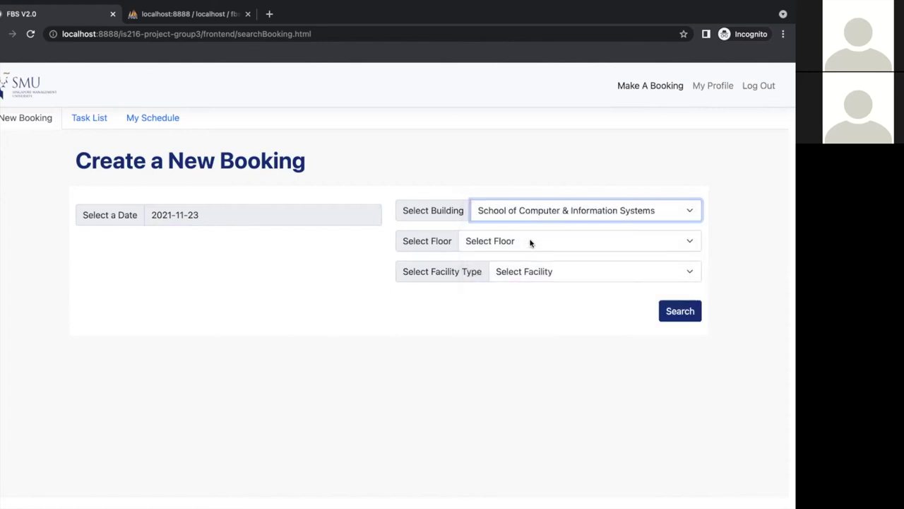
pyautogui.click(531, 243)
pyautogui.click(529, 242)
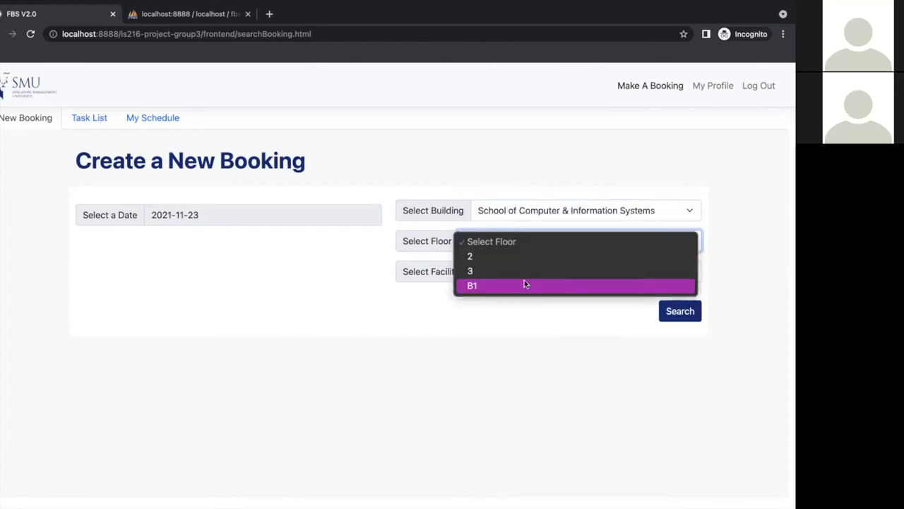
pyautogui.click(524, 274)
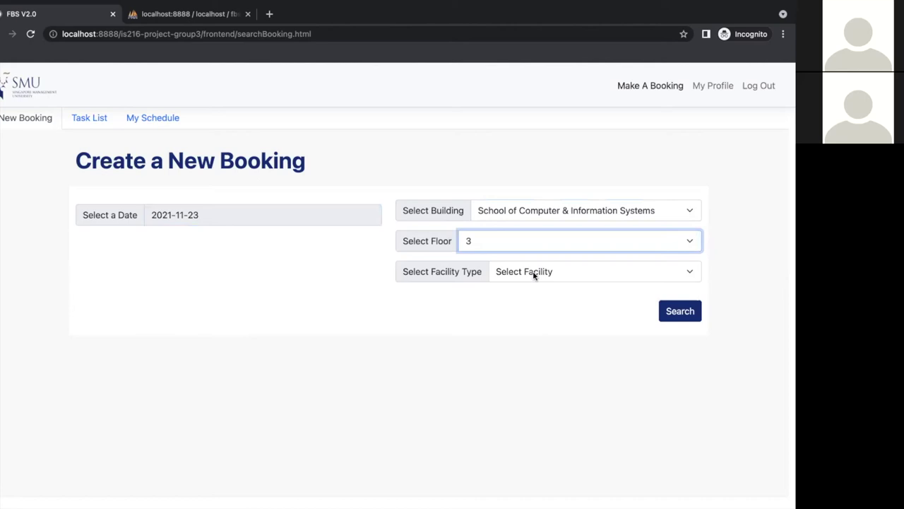
pyautogui.click(534, 275)
pyautogui.click(538, 286)
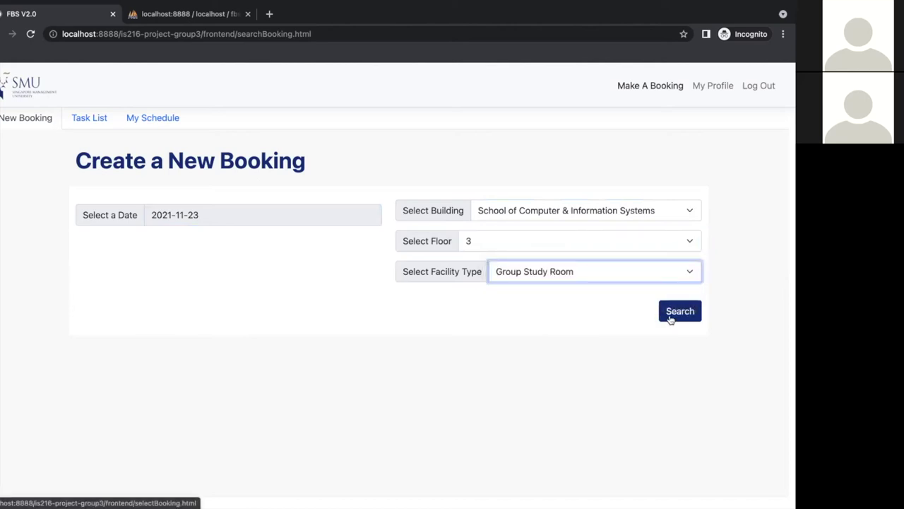
pyautogui.click(670, 320)
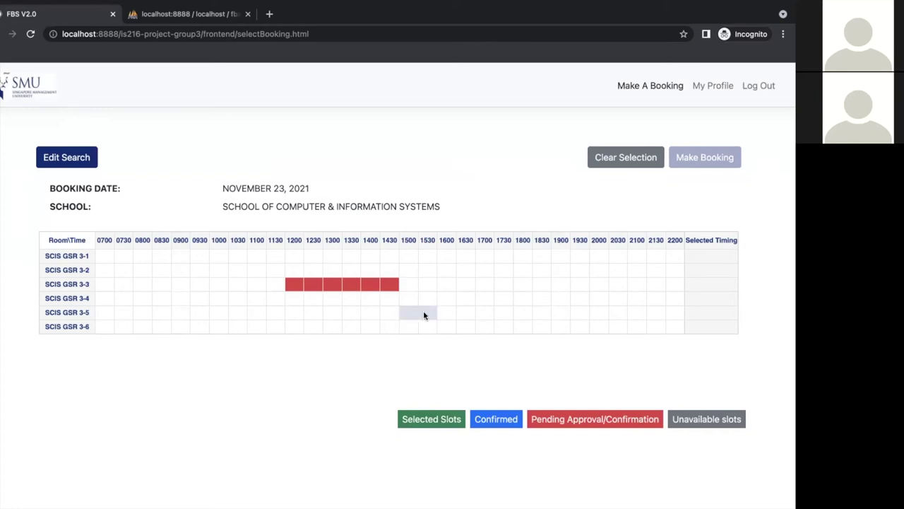
# Select the 1500–1700 slots in the SCIS GSR 3-5 row and make the booking
pyautogui.click(427, 315)
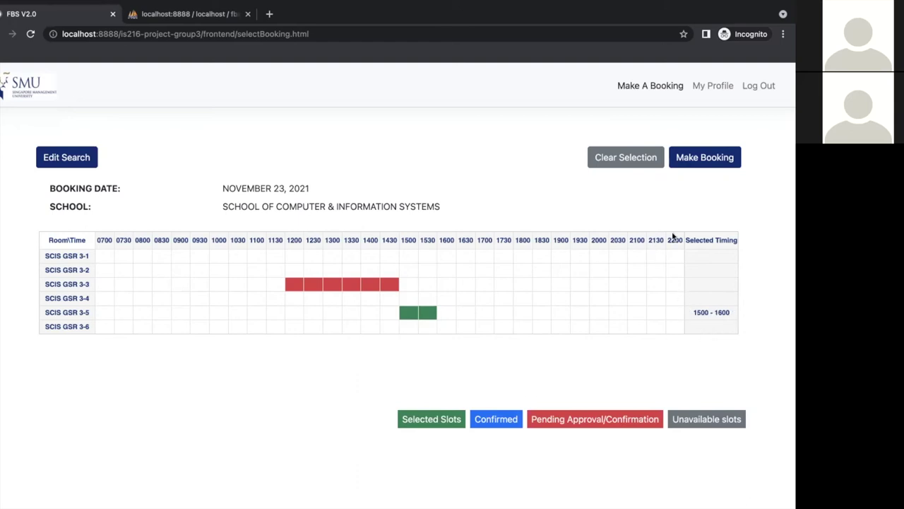
pyautogui.click(632, 164)
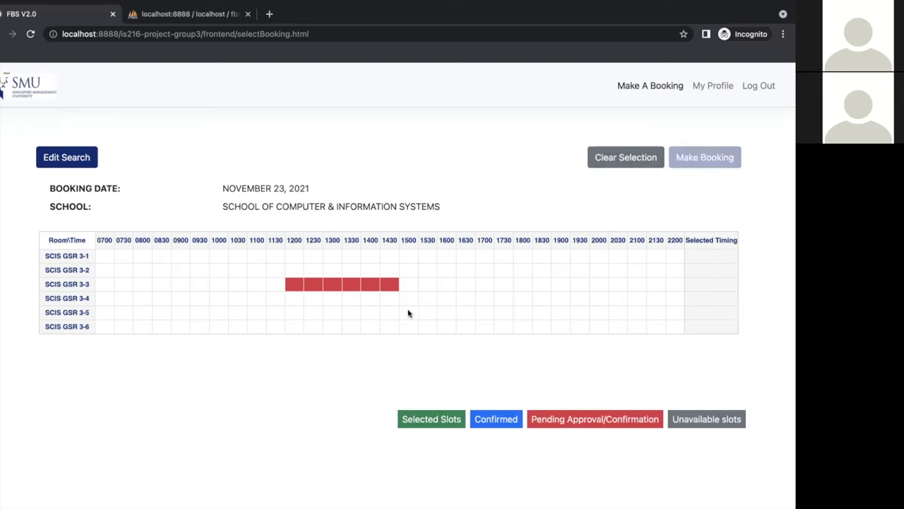
pyautogui.moveTo(408, 313); pyautogui.dragTo(462, 311)
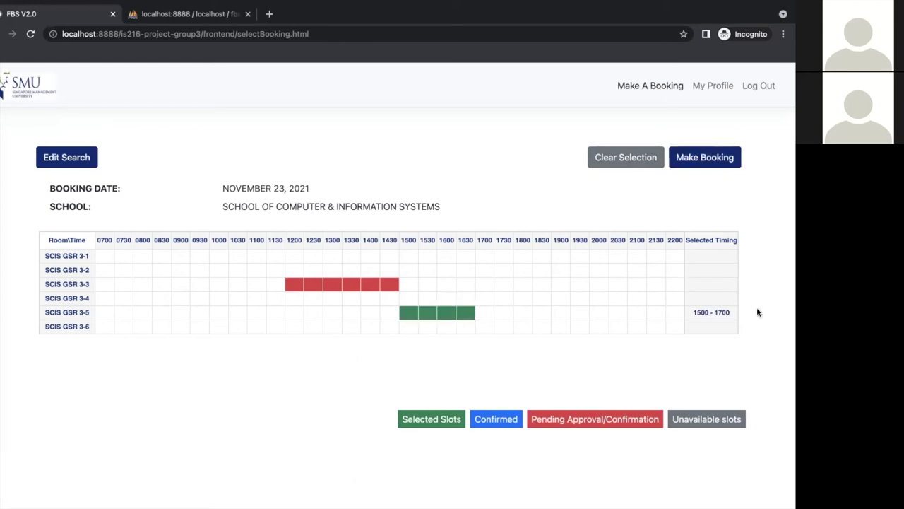
pyautogui.click(716, 166)
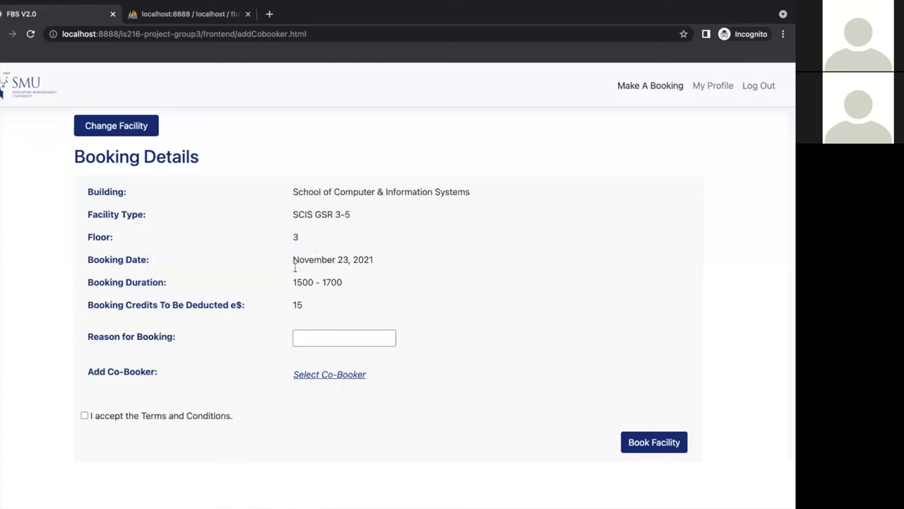
# Add the second matching SCIS student as co-booker, then try submitting the booking
pyautogui.click(306, 377)
pyautogui.click(348, 134)
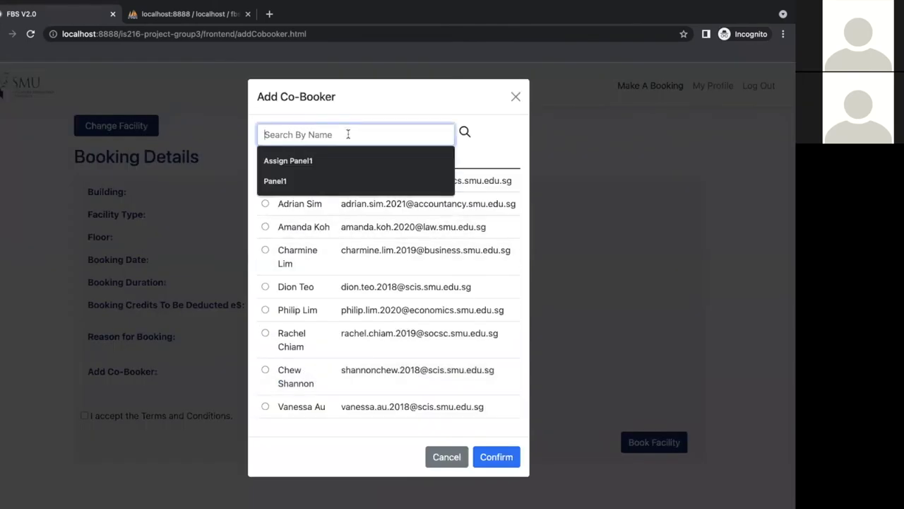
pyautogui.write('c')
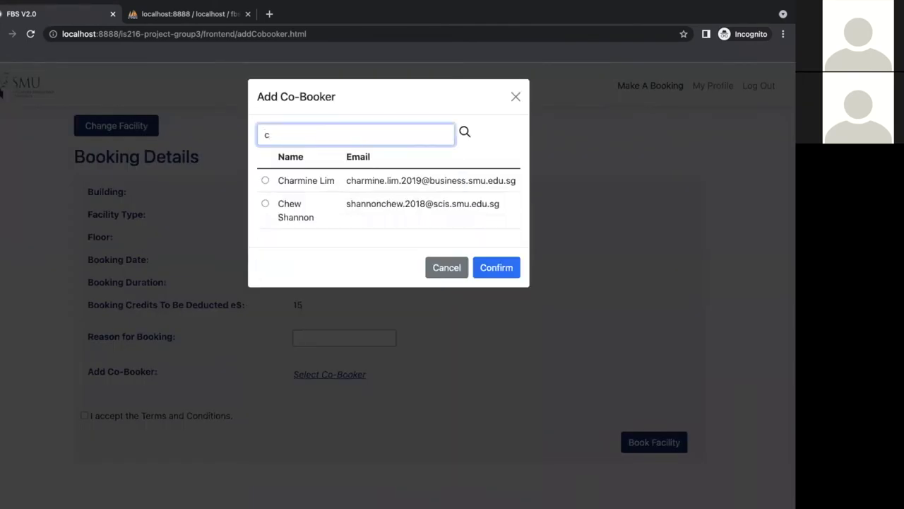
pyautogui.click(265, 204)
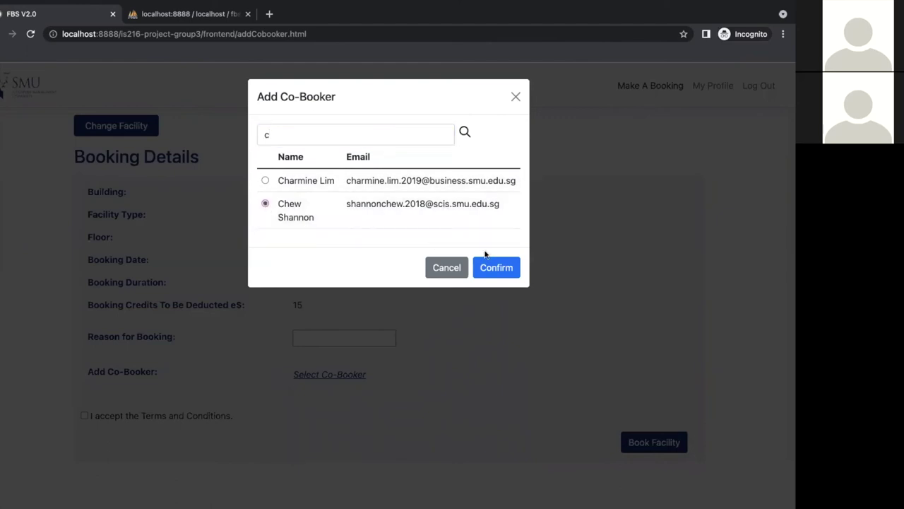
pyautogui.click(499, 268)
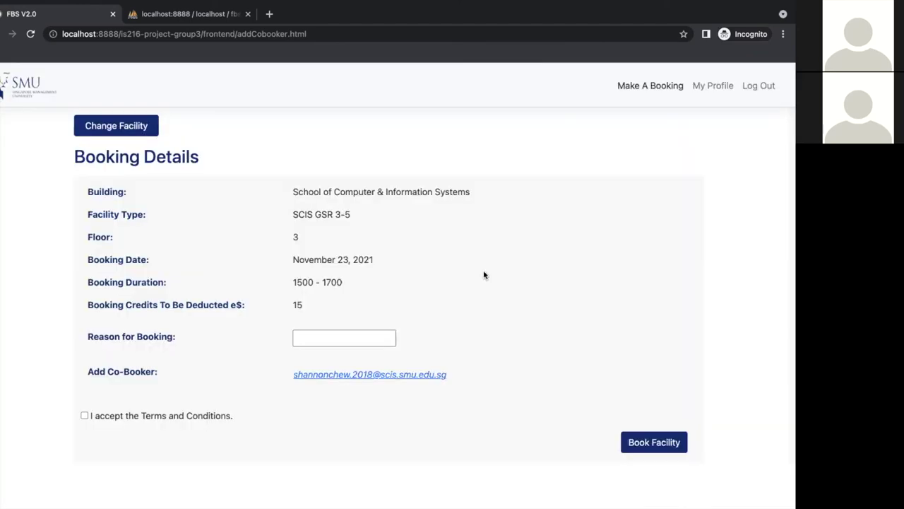
pyautogui.click(644, 436)
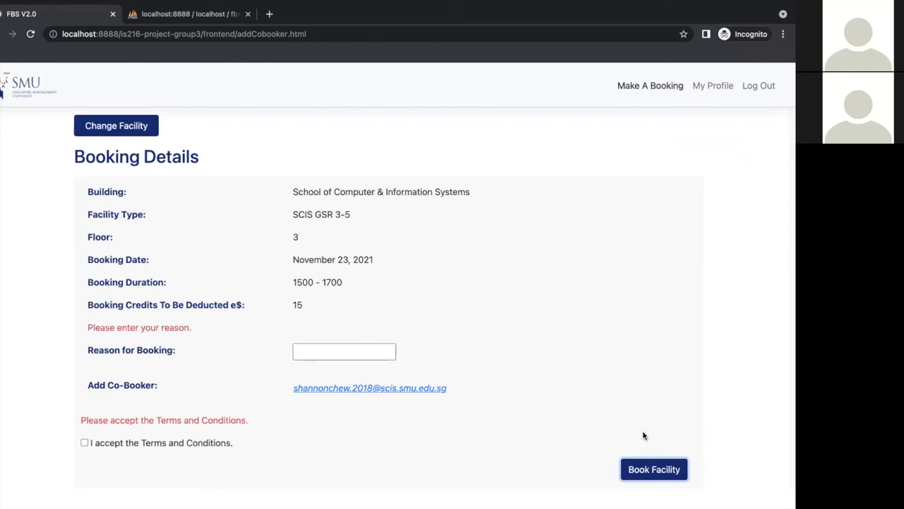
# Give 'Project Meeting' as the reason, accept the terms and book the facility
pyautogui.click(318, 348)
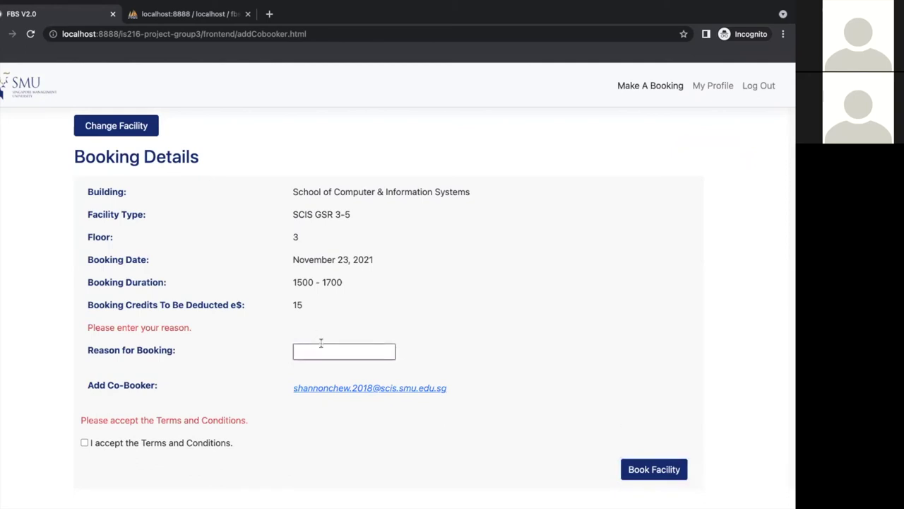
pyautogui.write('Project Meeting')
pyautogui.click(89, 443)
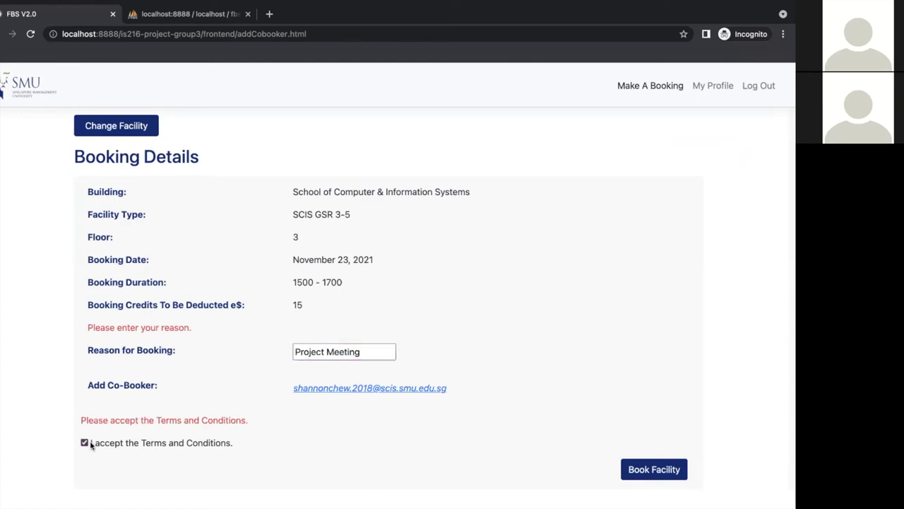
pyautogui.click(664, 475)
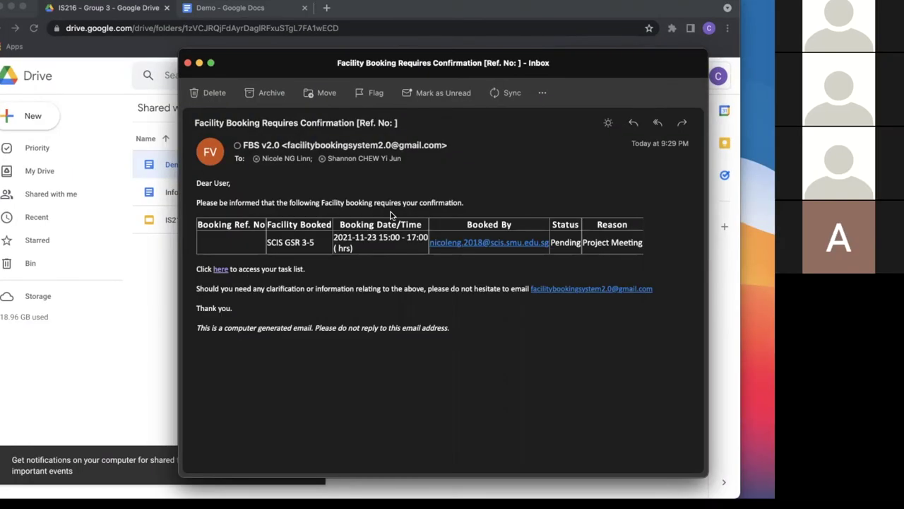
# From the email link, sign in with the co-booker's saved e-mail and password
pyautogui.click(221, 270)
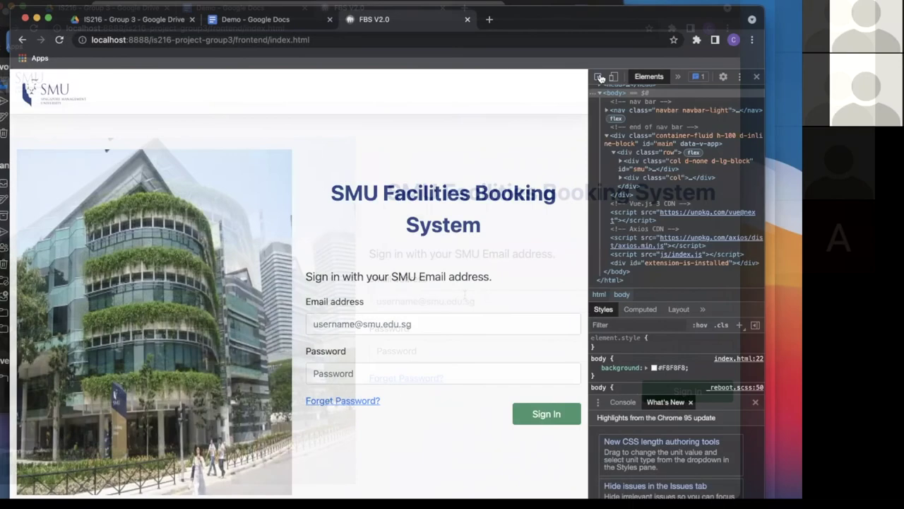
pyautogui.write('s')
pyautogui.click(421, 350)
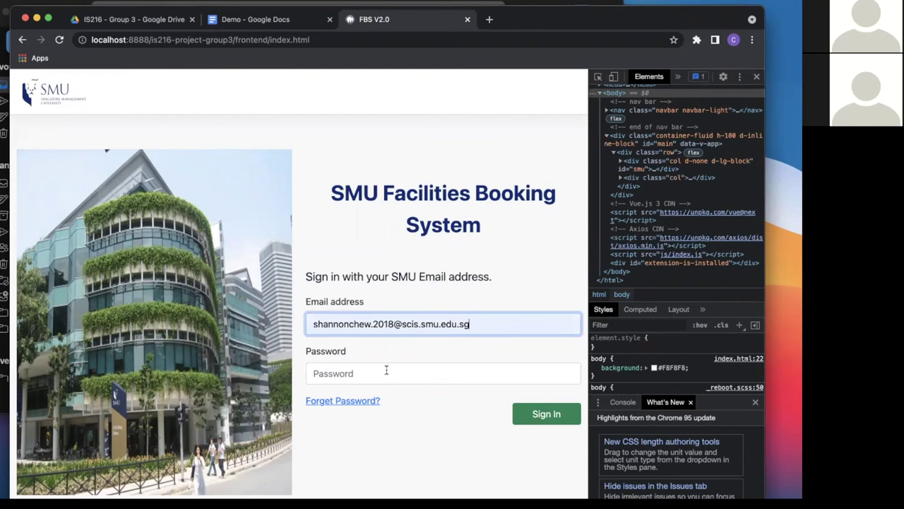
pyautogui.click(387, 370)
pyautogui.write('password1')
pyautogui.press('Return')
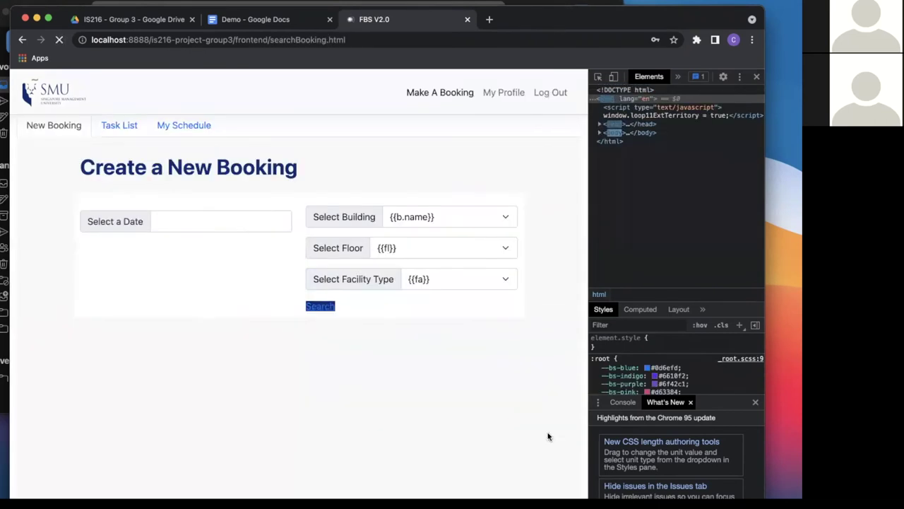
# Preview the site at 375 px phone width and open the co-booker's Task List
pyautogui.hotkey('ctrl', 'shift', 'm')
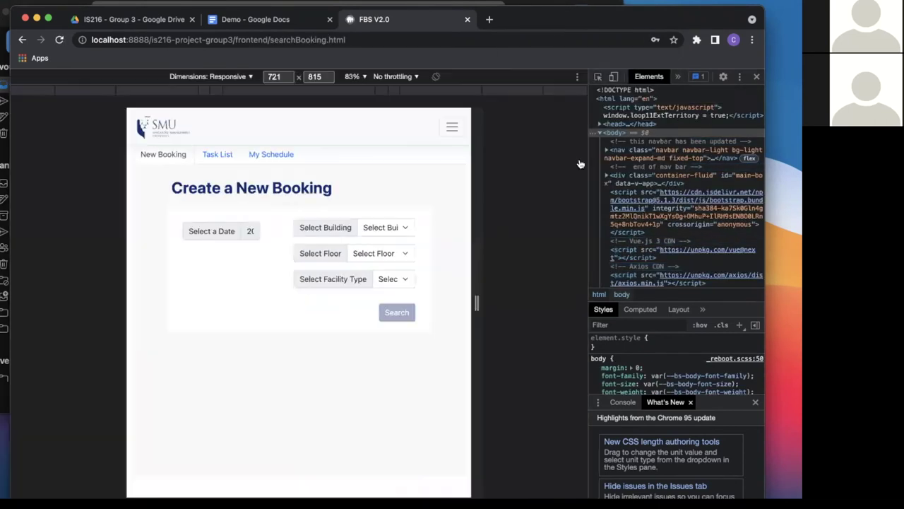
pyautogui.click(384, 90)
pyautogui.click(347, 90)
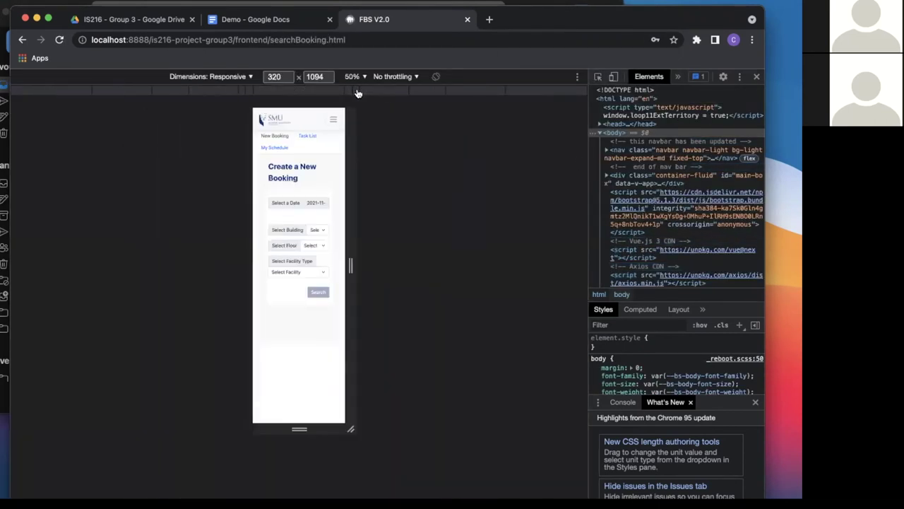
pyautogui.click(350, 91)
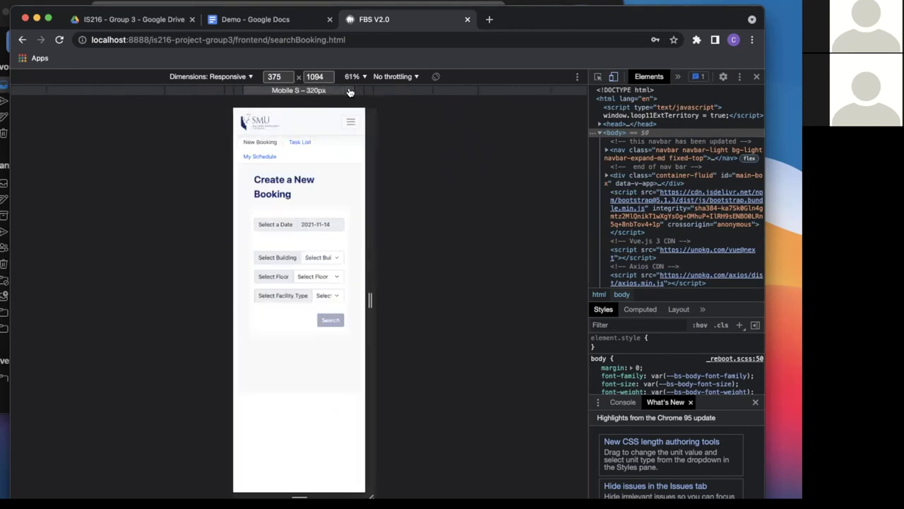
pyautogui.click(300, 142)
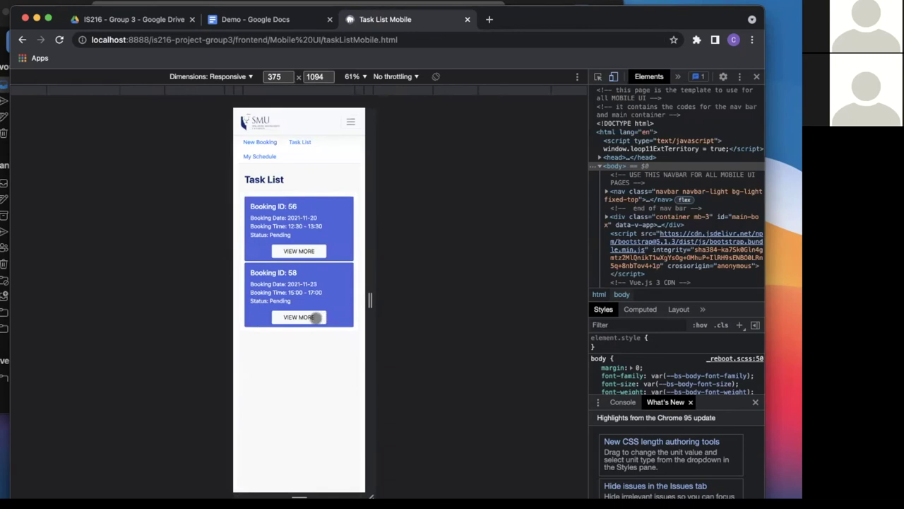
# Confirm booking 58 from its details view
pyautogui.click(315, 317)
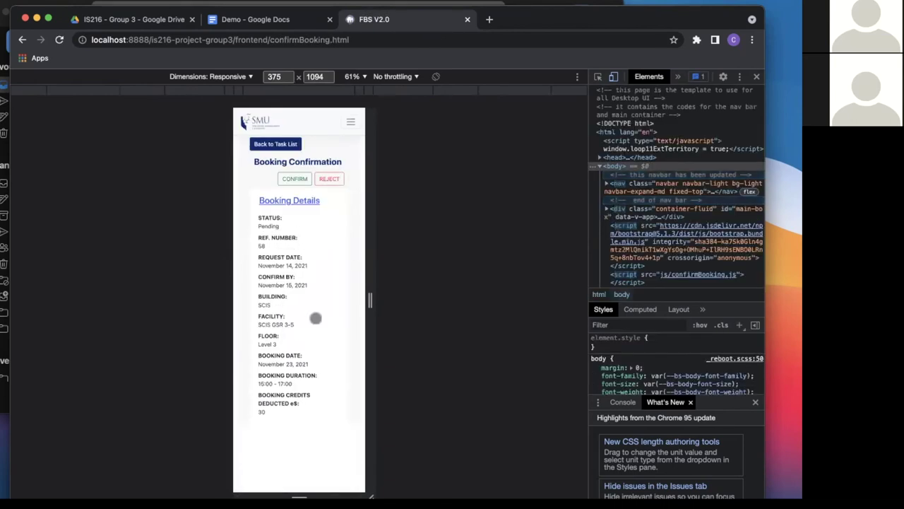
pyautogui.click(289, 178)
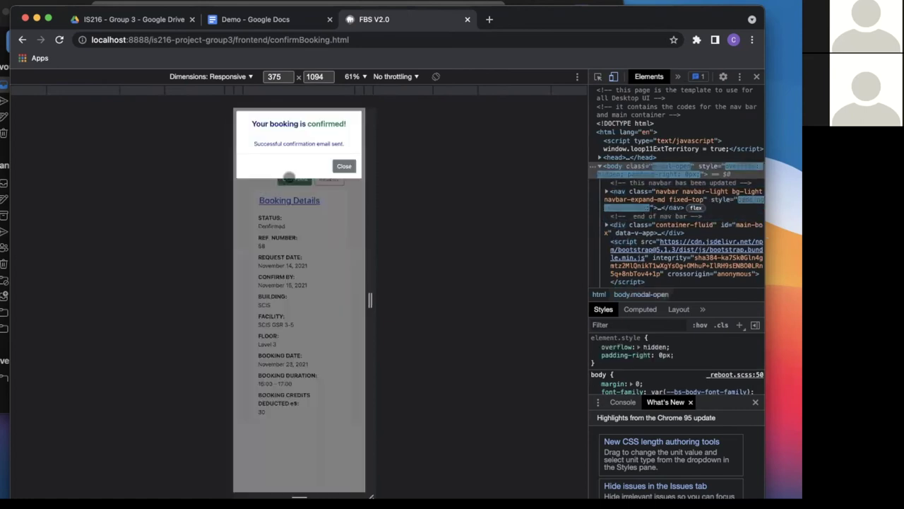
pyautogui.click(344, 166)
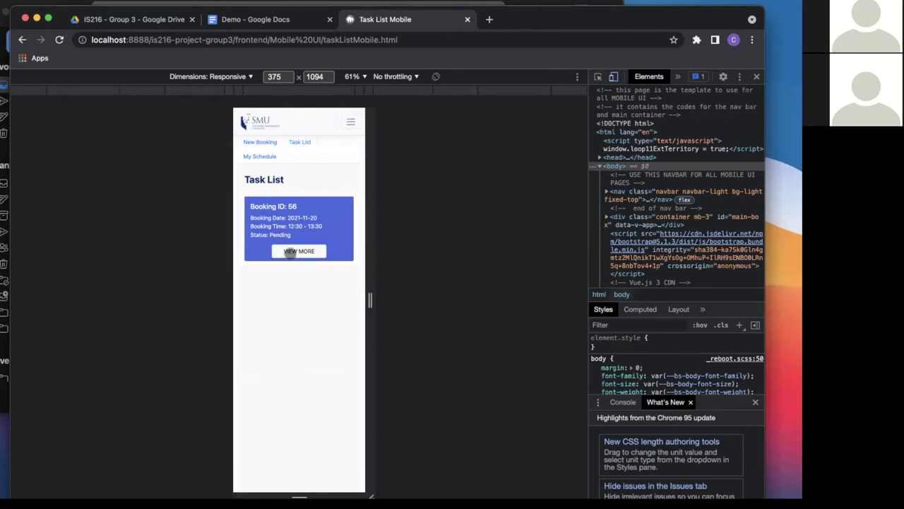
# Reject booking 56 from its details view
pyautogui.click(289, 253)
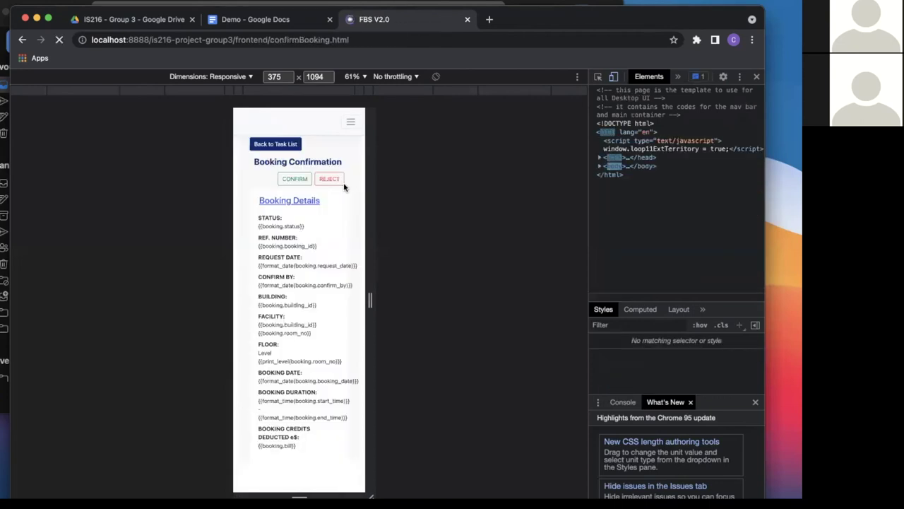
pyautogui.click(332, 179)
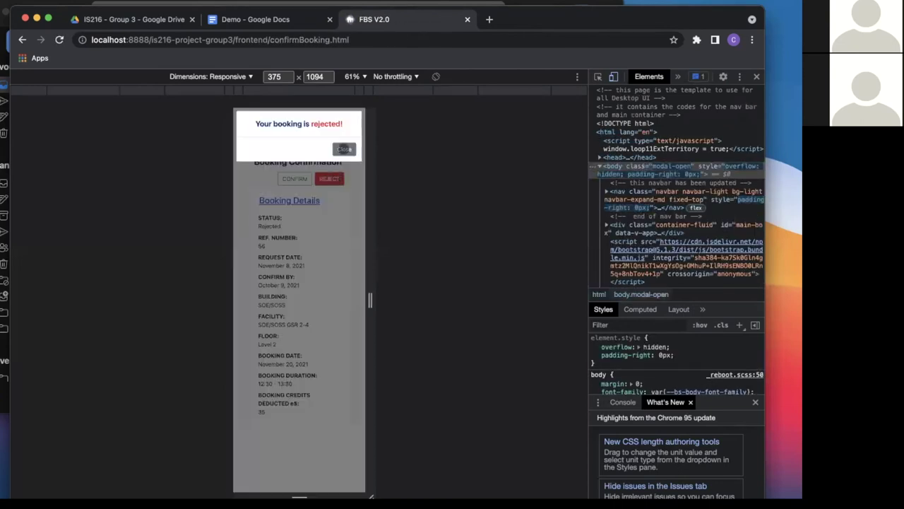
pyautogui.click(342, 147)
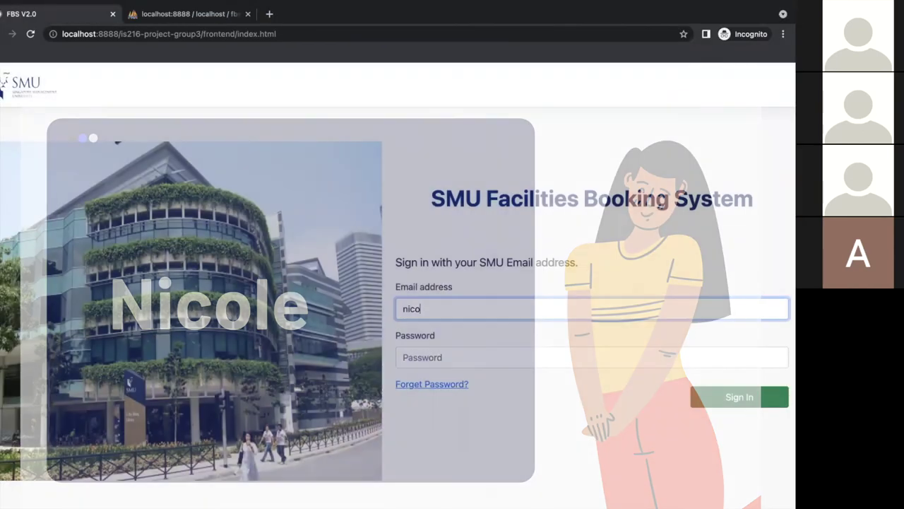
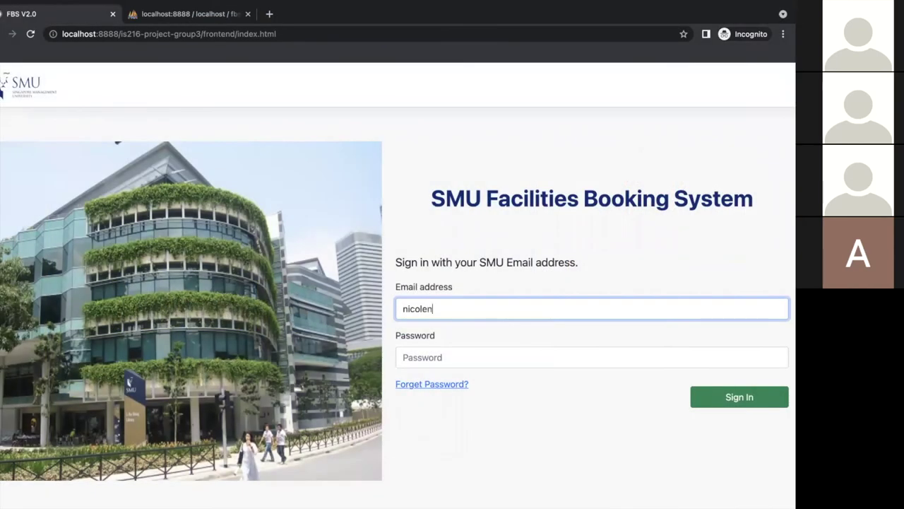
# Enter the main booker's SMU e-mail address and move to the password field
pyautogui.press('Tab')
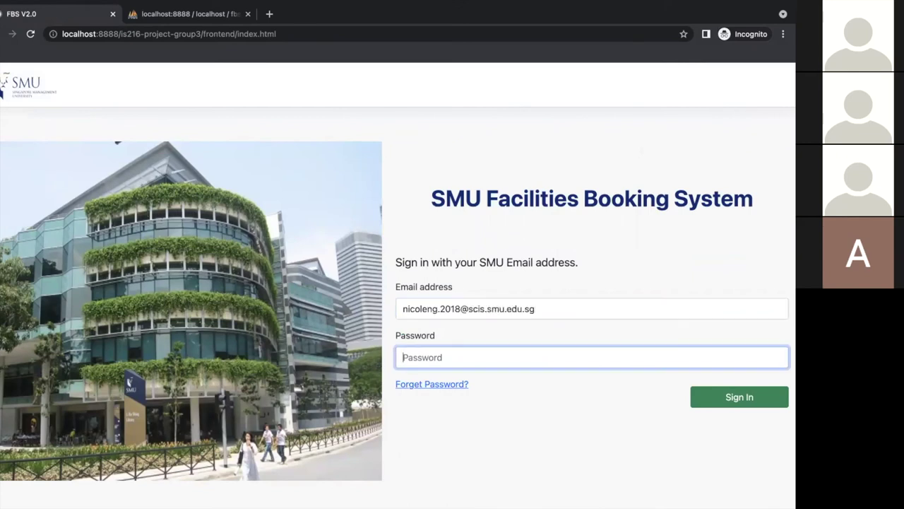
# Enter the password, sign in, and show My Schedule for the week of 22–28 November
pyautogui.write('*****')
pyautogui.click(750, 409)
pyautogui.click(712, 205)
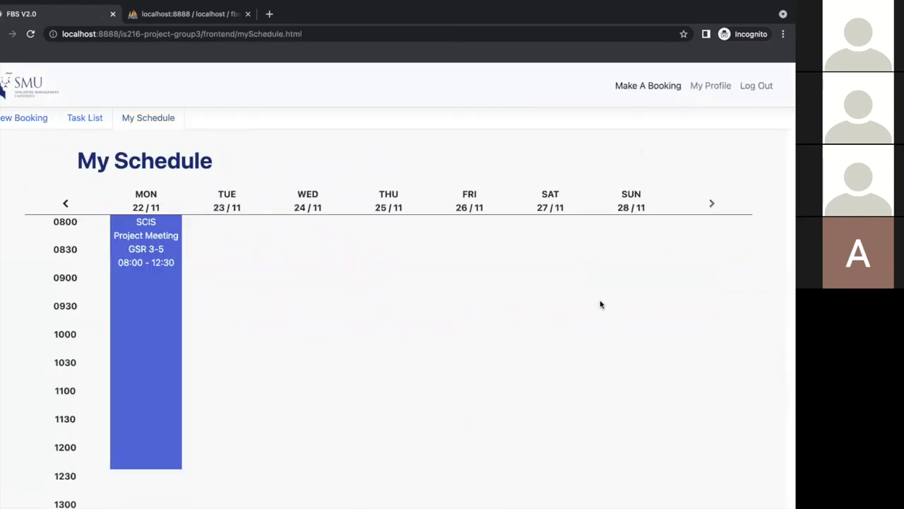
pyautogui.scroll(-5, 601, 304)
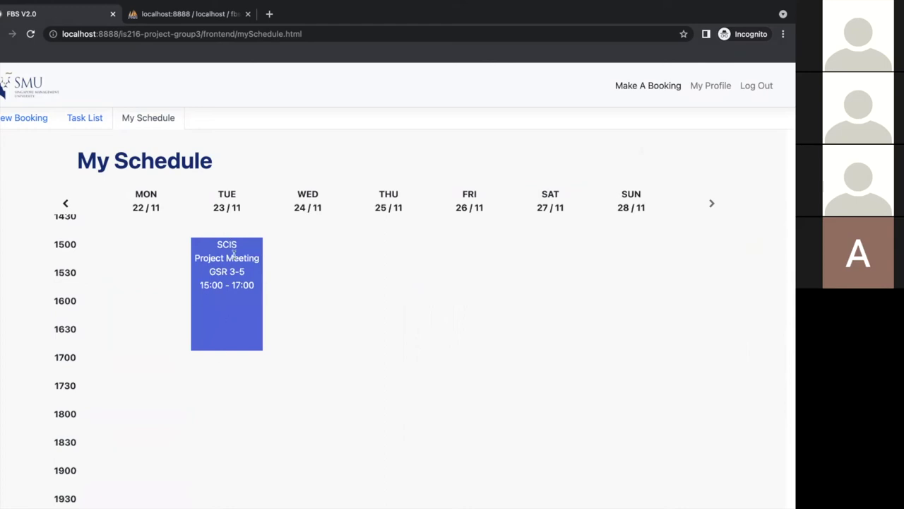
pyautogui.scroll(5, 233, 256)
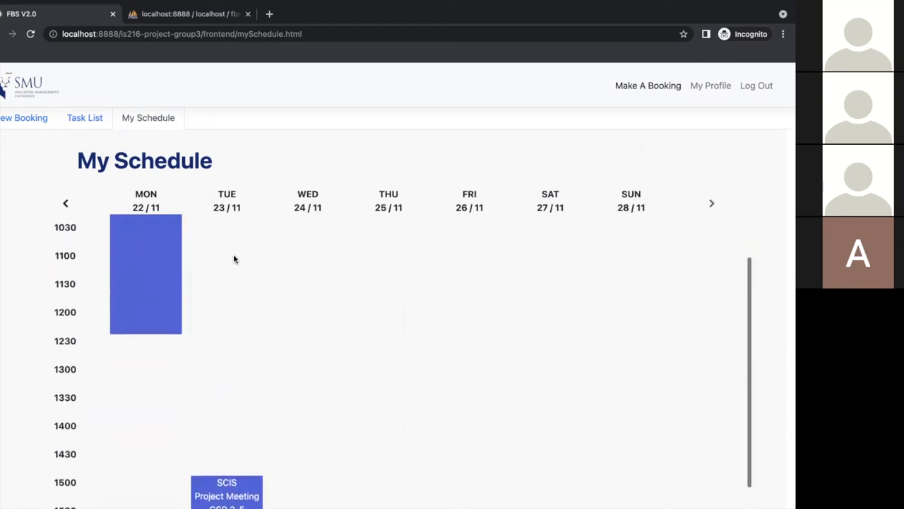
# Cancel the Monday 22/11 08:00–12:30 GSR 3-5 Project Meeting booking
pyautogui.click(163, 271)
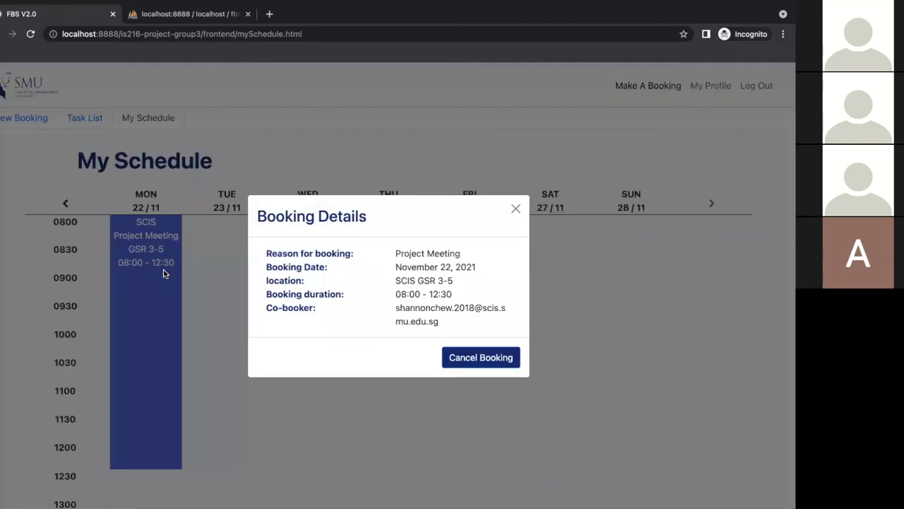
pyautogui.click(463, 358)
pyautogui.click(494, 361)
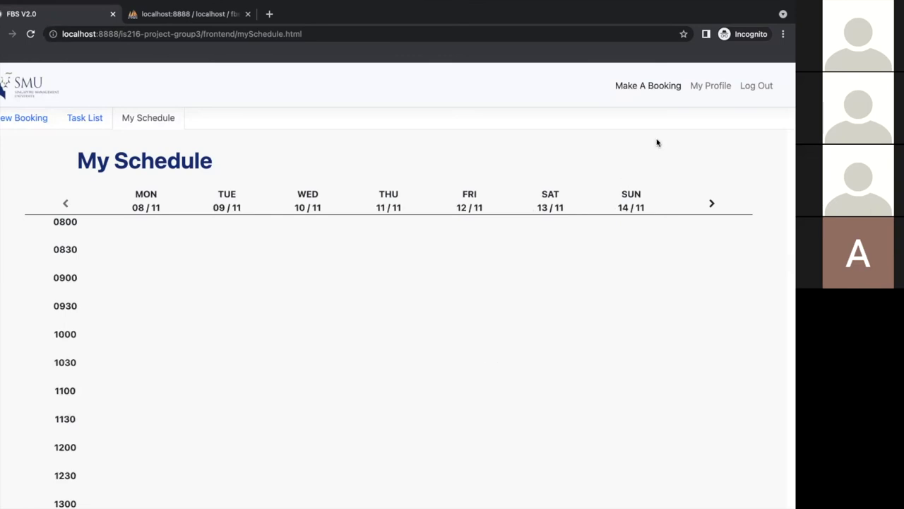
pyautogui.click(702, 93)
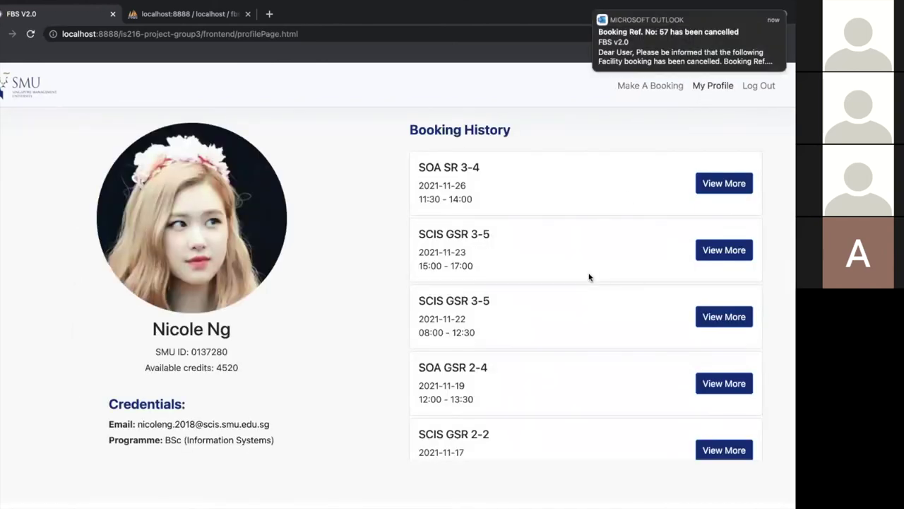
pyautogui.scroll(-1, 590, 277)
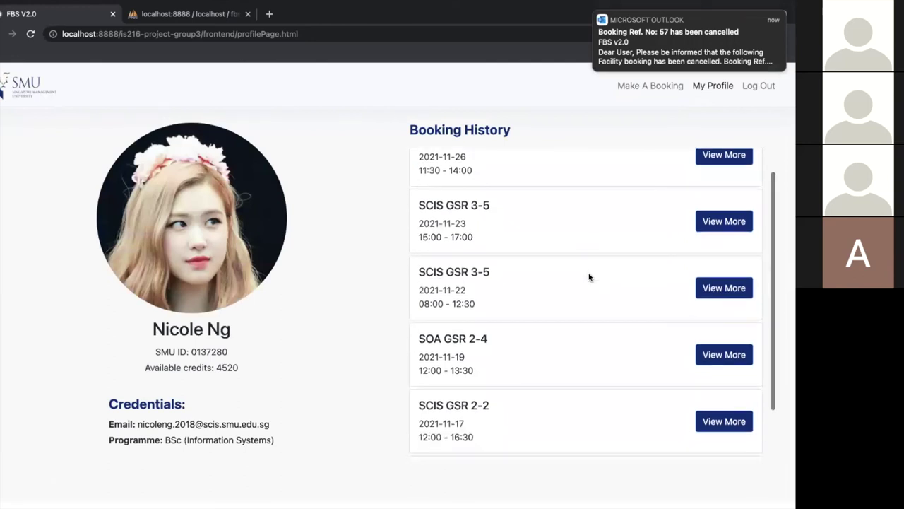
pyautogui.scroll(1, 590, 277)
pyautogui.scroll(-3, 590, 277)
pyautogui.scroll(3, 590, 277)
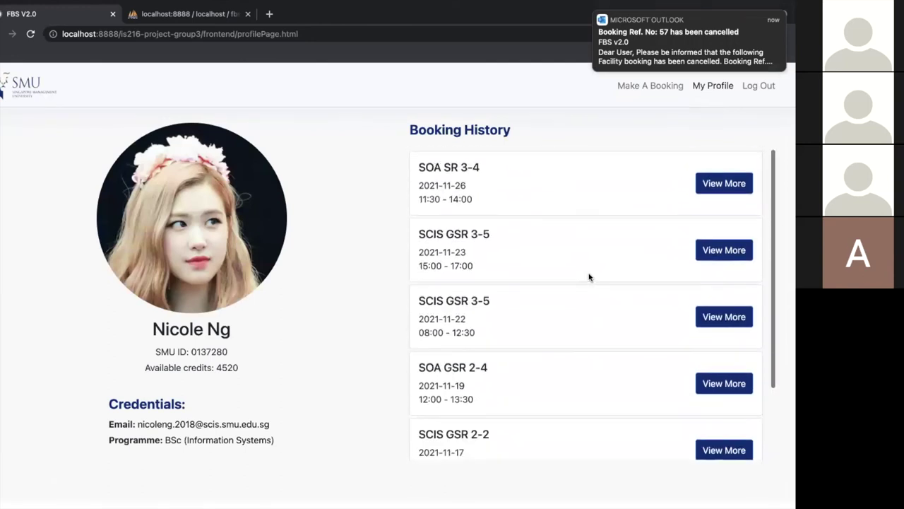
pyautogui.click(726, 182)
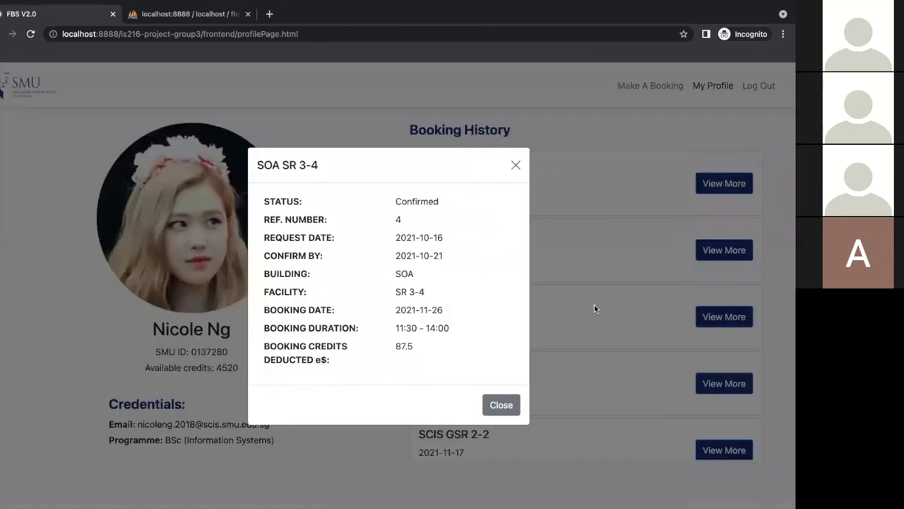
pyautogui.click(513, 404)
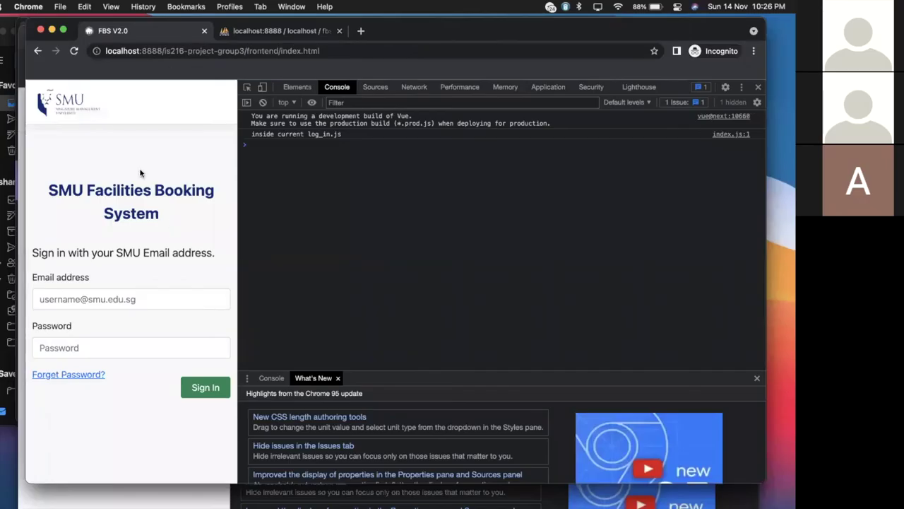
# Sign back into FBS with the student's saved email address and account password
pyautogui.click(130, 296)
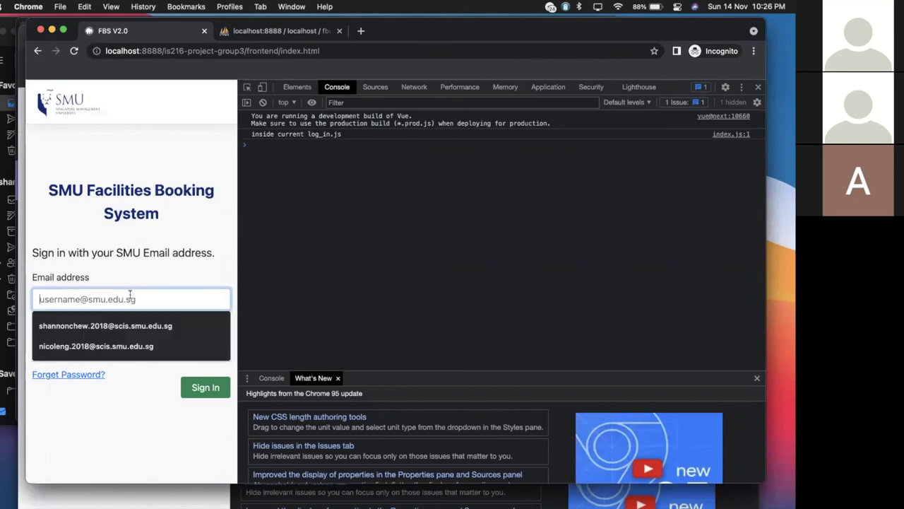
pyautogui.click(130, 346)
pyautogui.click(128, 346)
pyautogui.write('•••')
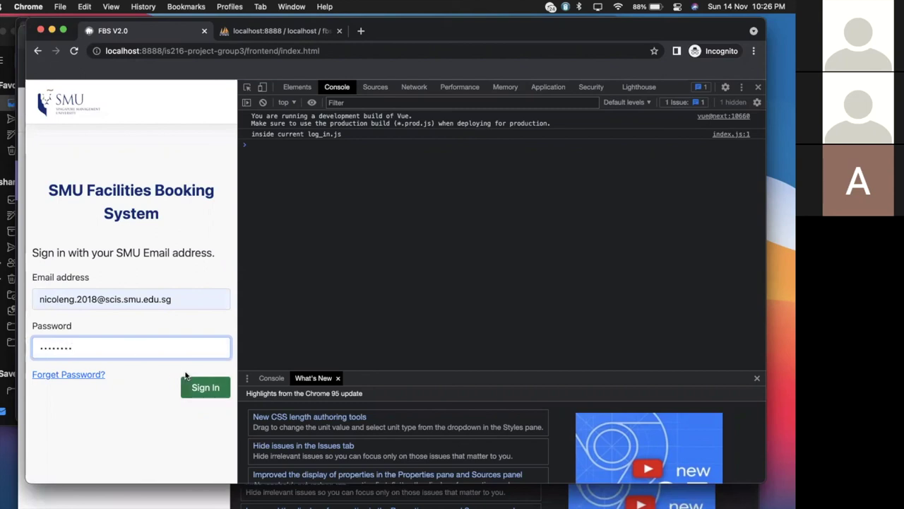
pyautogui.click(206, 390)
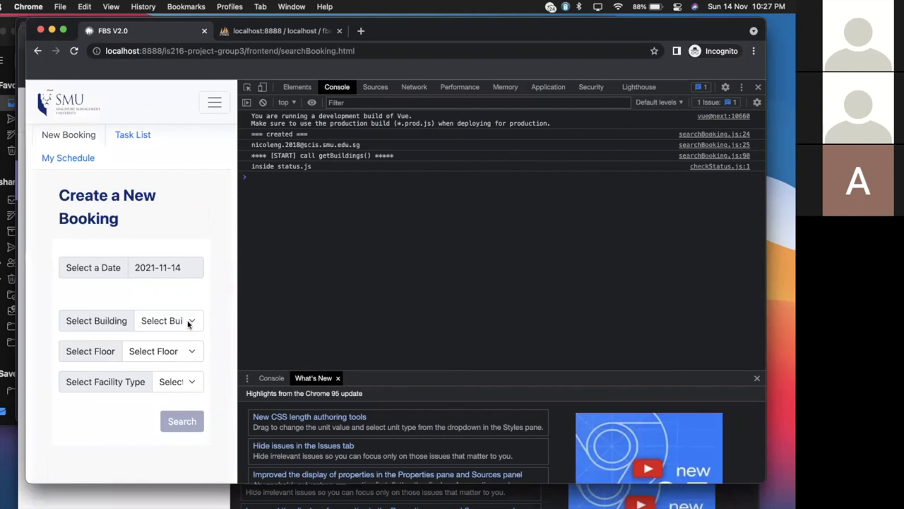
# Search Li Ka Shing Library floor 3 Project Rooms for 2021-11-14
pyautogui.click(190, 321)
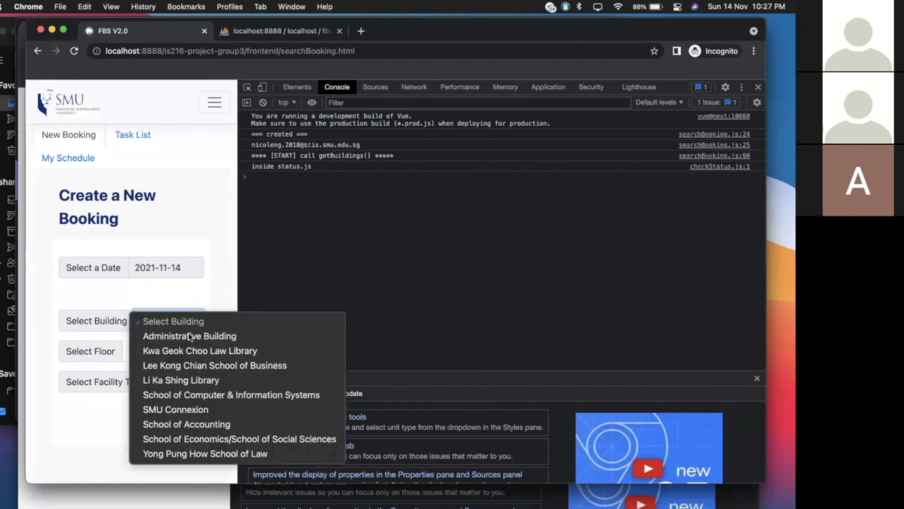
pyautogui.click(192, 382)
pyautogui.click(170, 351)
pyautogui.click(169, 381)
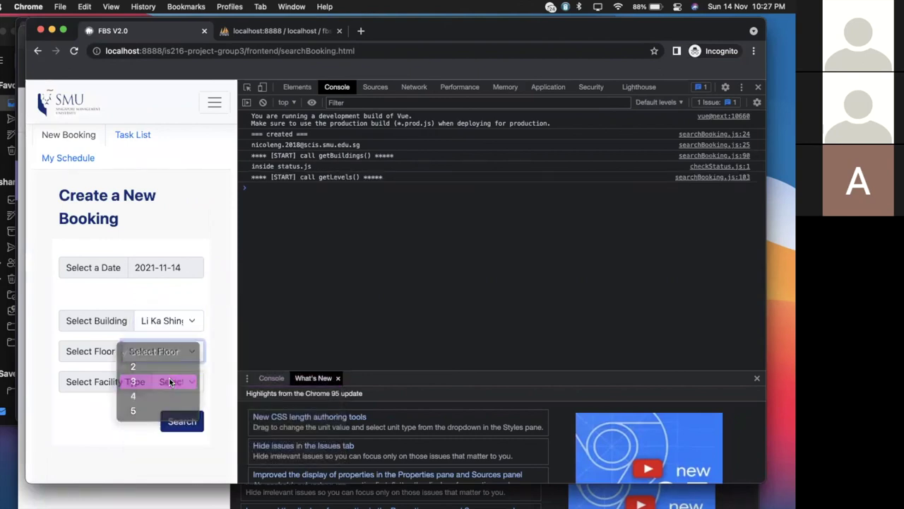
pyautogui.click(170, 381)
pyautogui.click(177, 395)
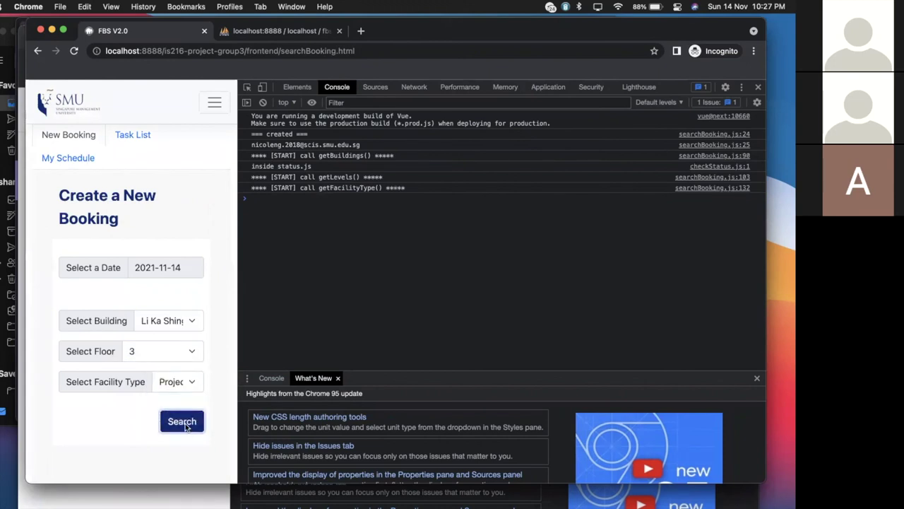
pyautogui.click(182, 422)
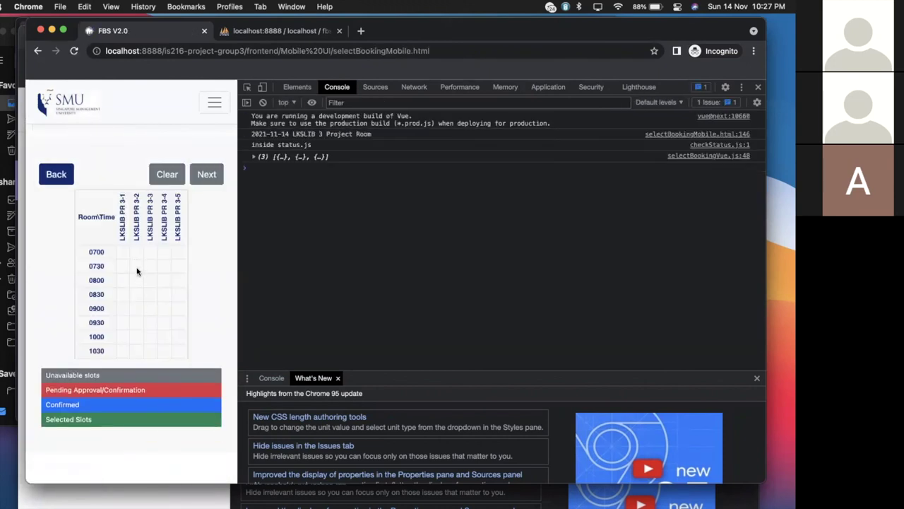
# Try booking PR 3-2 from 0730 to 0900 and dismiss the past-timing refusal
pyautogui.moveTo(137, 271); pyautogui.dragTo(136, 304)
pyautogui.click(206, 174)
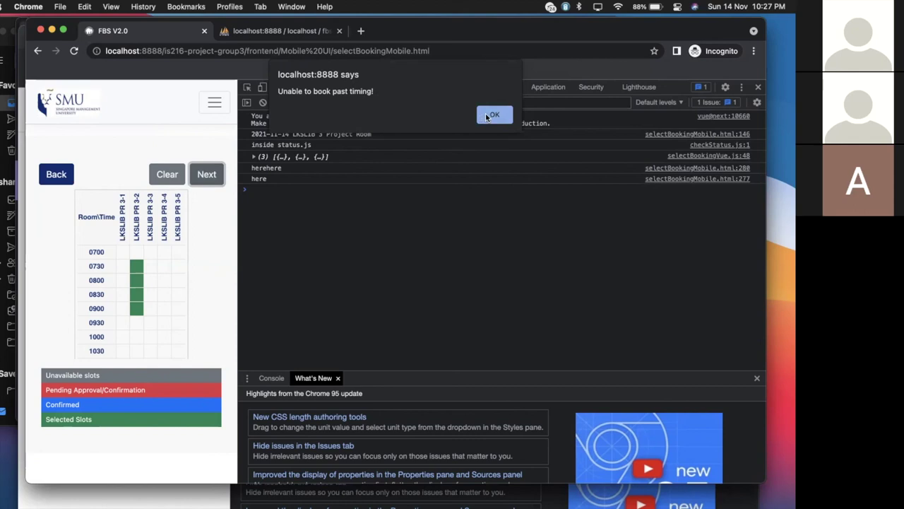
pyautogui.click(486, 116)
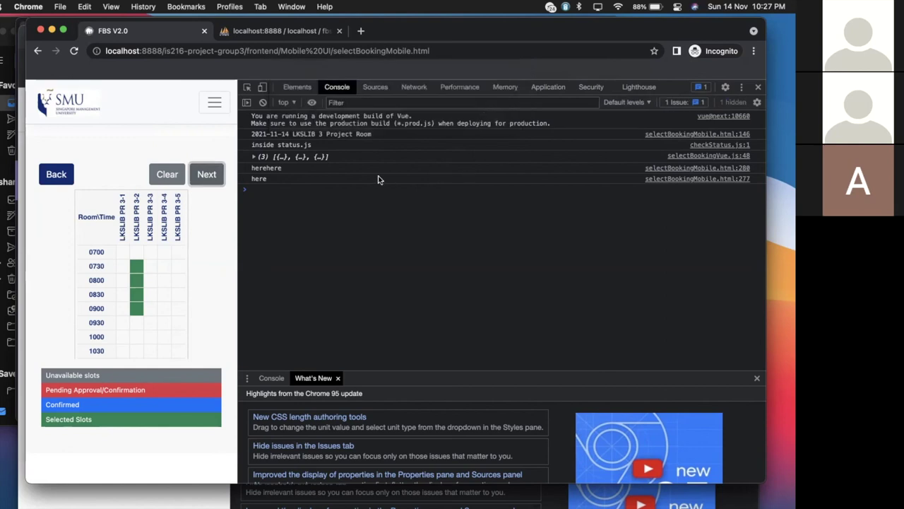
# Re-search the floor 3 project rooms for 23 November 2021, highlighting the already-booked warning
pyautogui.click(62, 178)
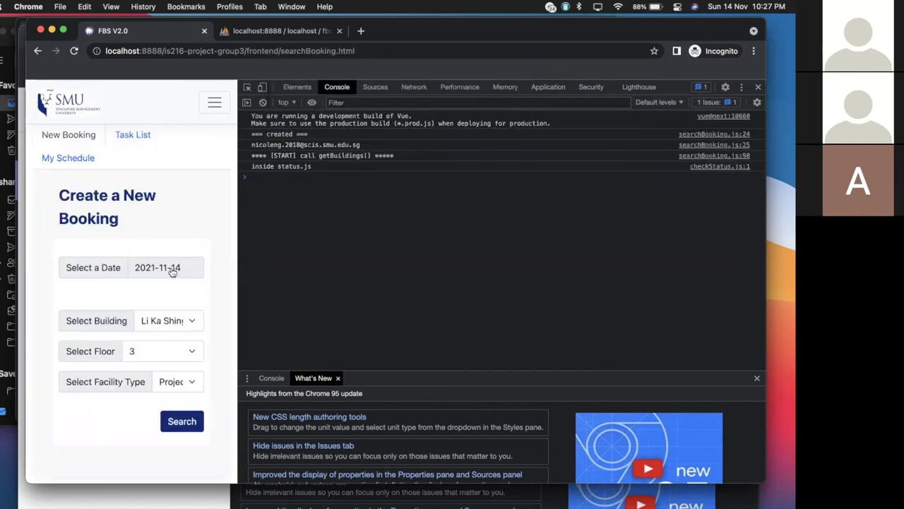
pyautogui.click(171, 272)
pyautogui.click(91, 389)
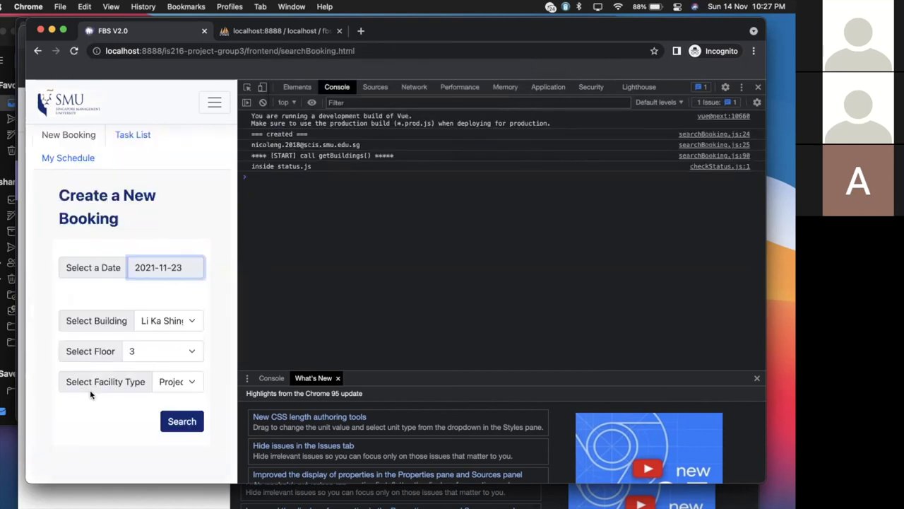
pyautogui.click(181, 422)
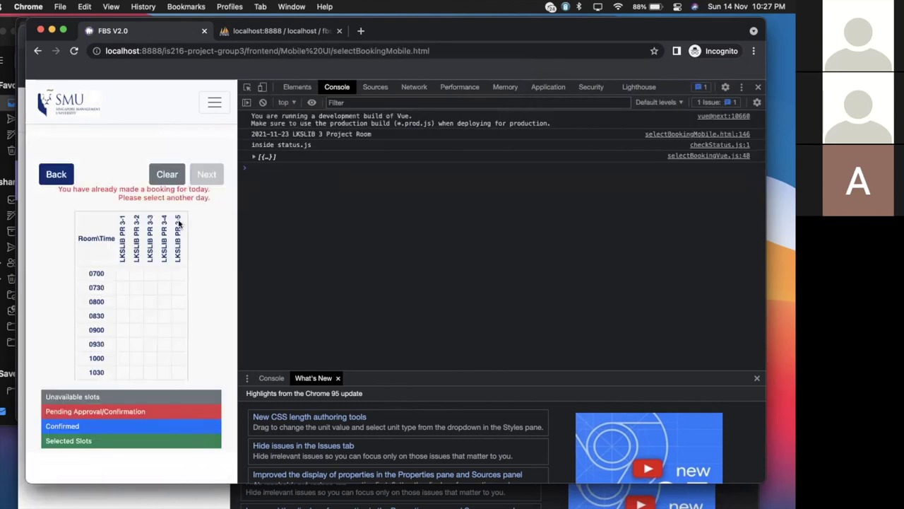
pyautogui.moveTo(210, 199); pyautogui.dragTo(57, 194)
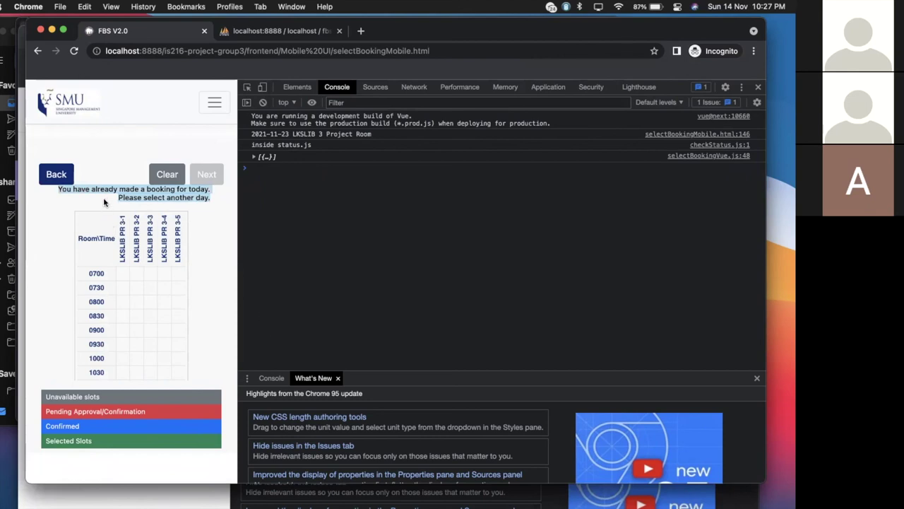
# Search for 24 November 2021 and proceed with PR 3-1 from 2030 to 2230
pyautogui.click(60, 173)
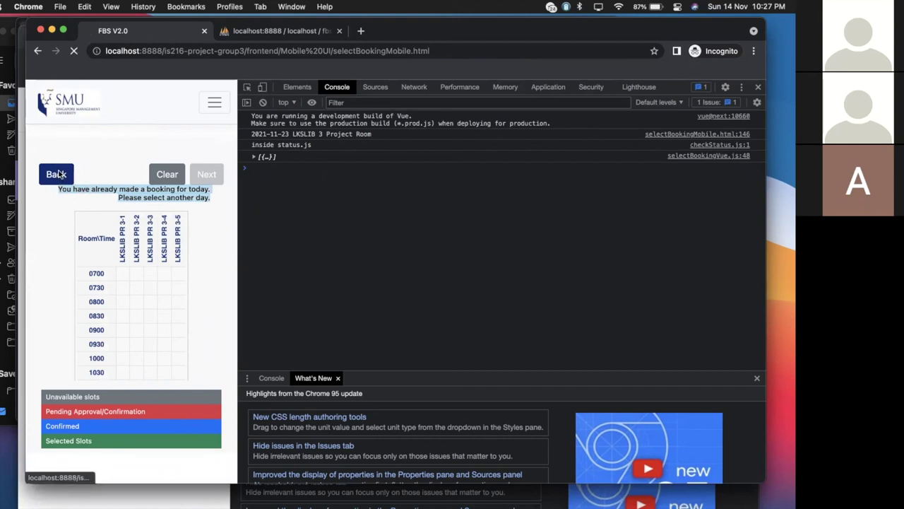
pyautogui.click(148, 267)
pyautogui.click(116, 389)
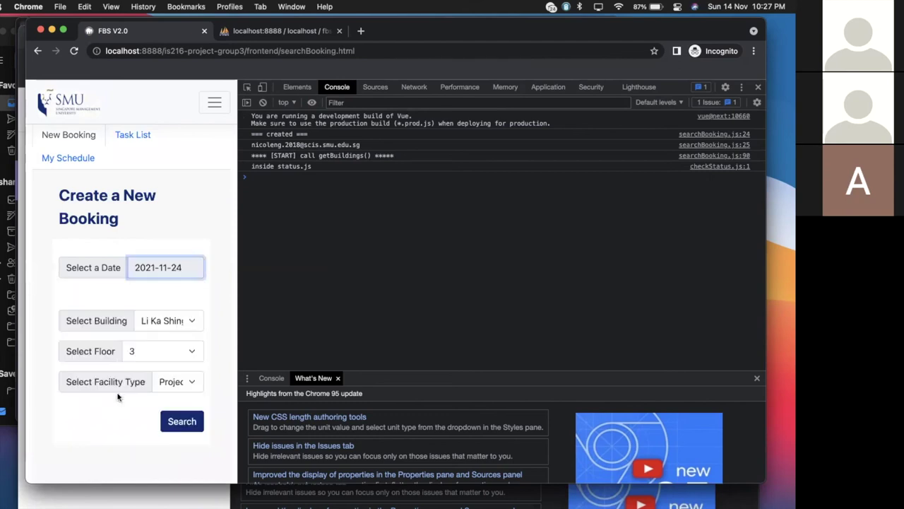
pyautogui.click(181, 421)
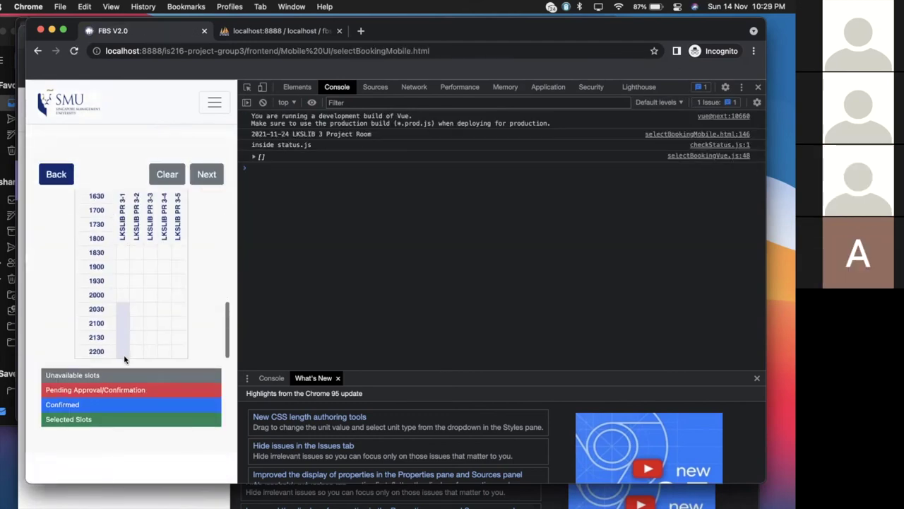
pyautogui.click(206, 174)
# Enter 'Project' as the booking reason and add the classmate found by name as co-booker
pyautogui.click(123, 458)
pyautogui.write('Project')
pyautogui.press('Return')
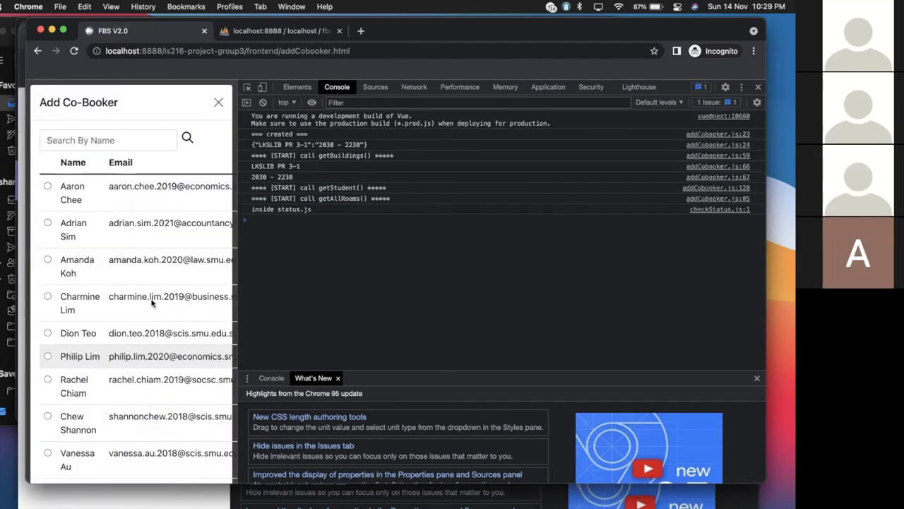
pyautogui.click(134, 140)
pyautogui.write('chew')
pyautogui.click(47, 185)
pyautogui.click(198, 250)
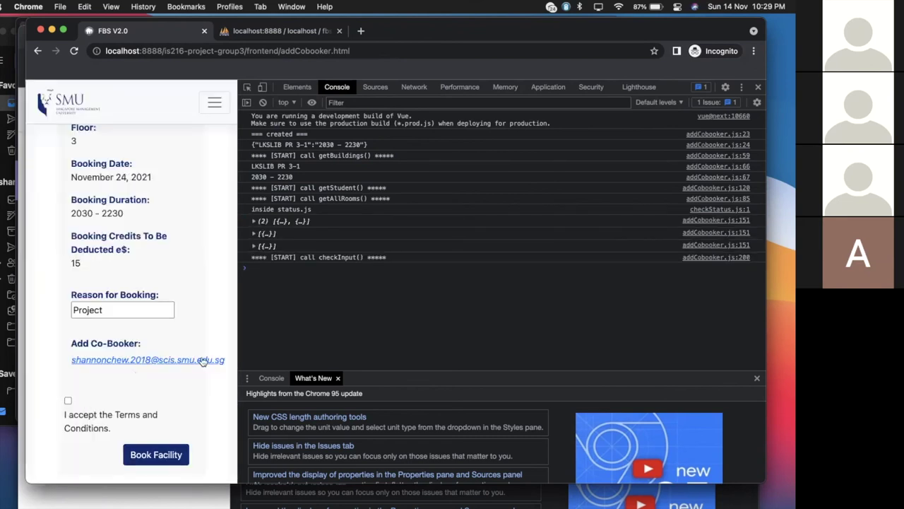
# Accept the terms and conditions and submit the booking
pyautogui.click(67, 400)
pyautogui.click(156, 455)
pyautogui.scroll(-3, 156, 450)
pyautogui.scroll(3, 156, 449)
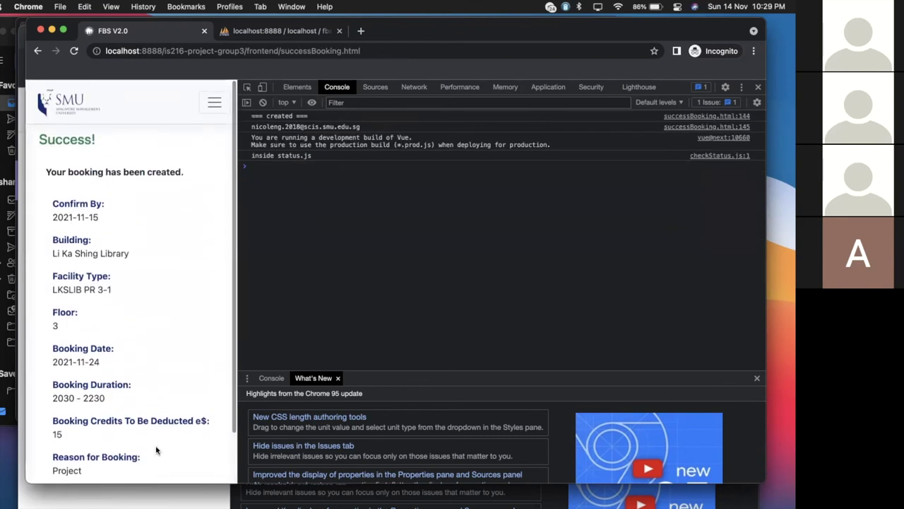